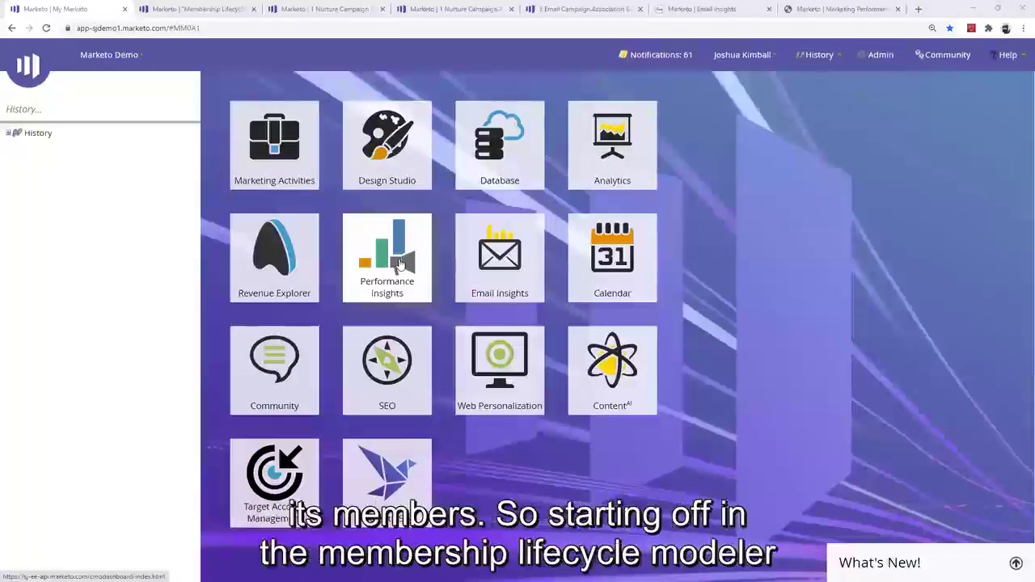
Step: Review the Membership Lifecycle model's transition rules for Acquire to Engaged, Engaged to Member, Member to Didn't Renew, and Didn't Renew to Engaged
left_click(197, 6)
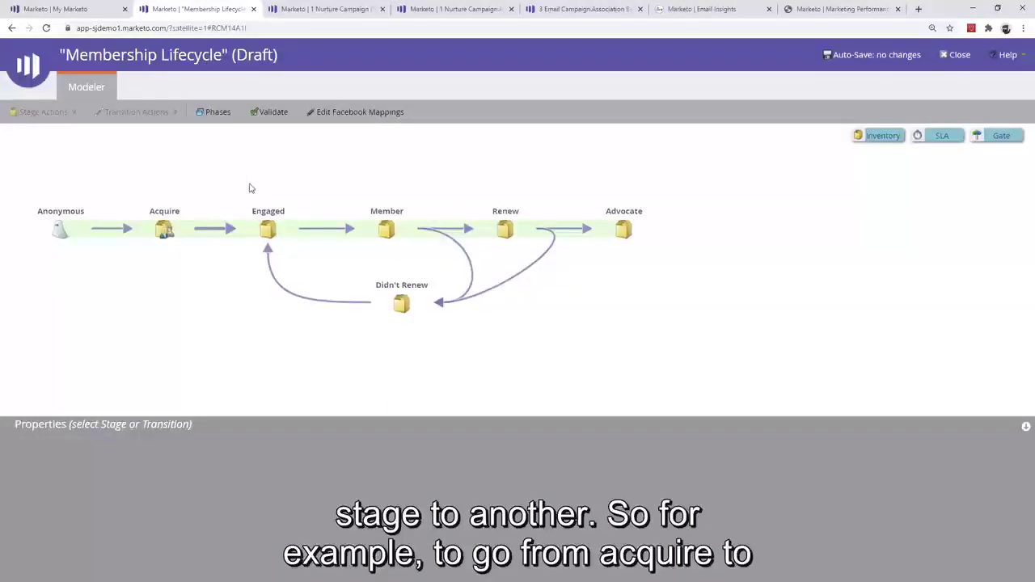
left_click(215, 233)
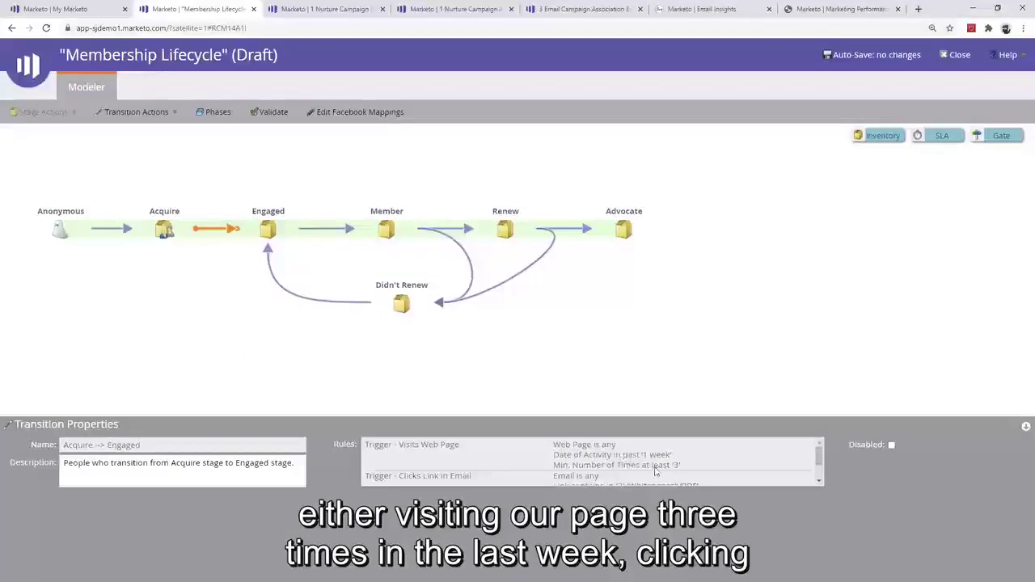
scroll(643, 461, "down", 2)
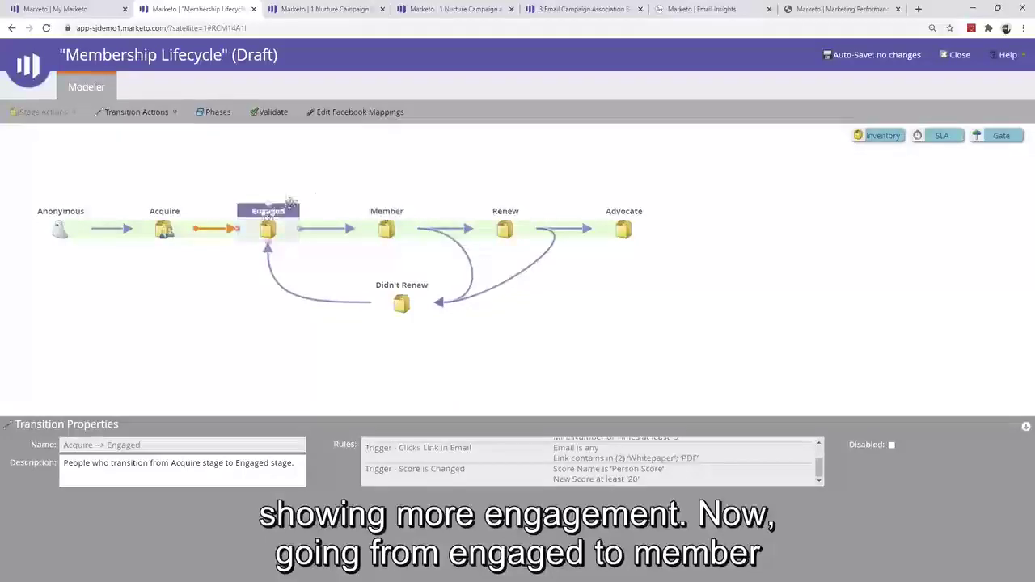
left_click(326, 234)
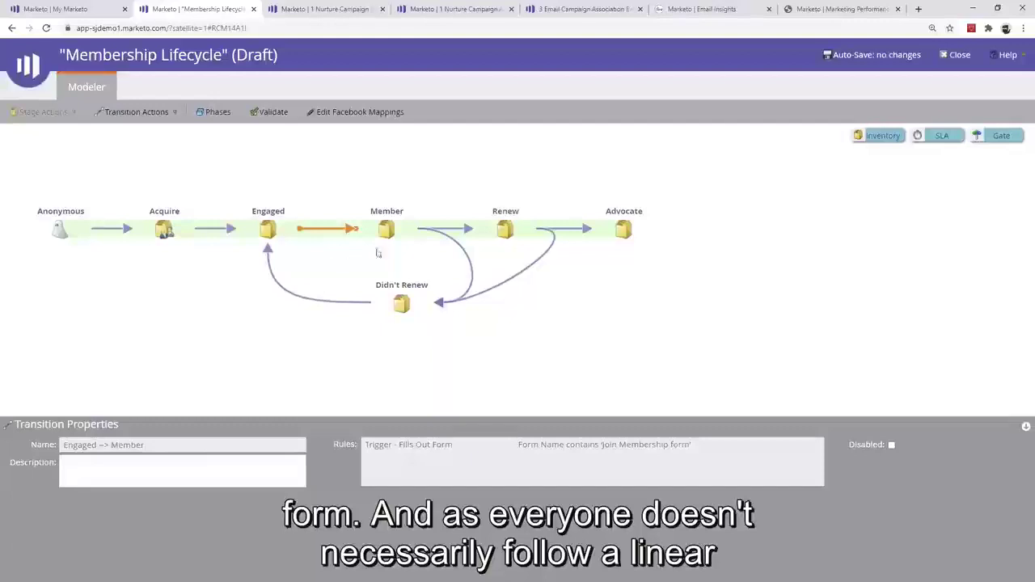
left_click(470, 265)
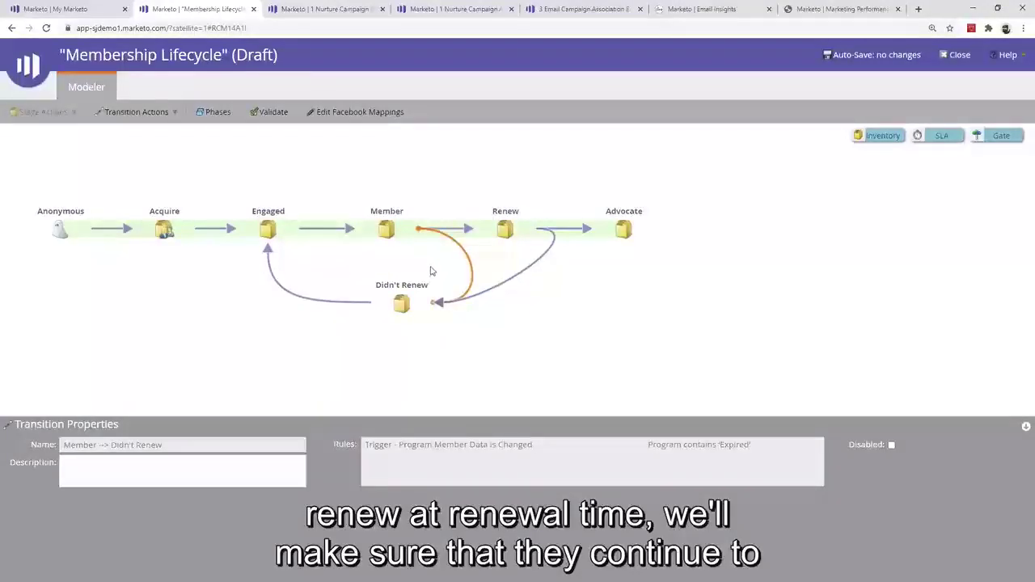
left_click(307, 299)
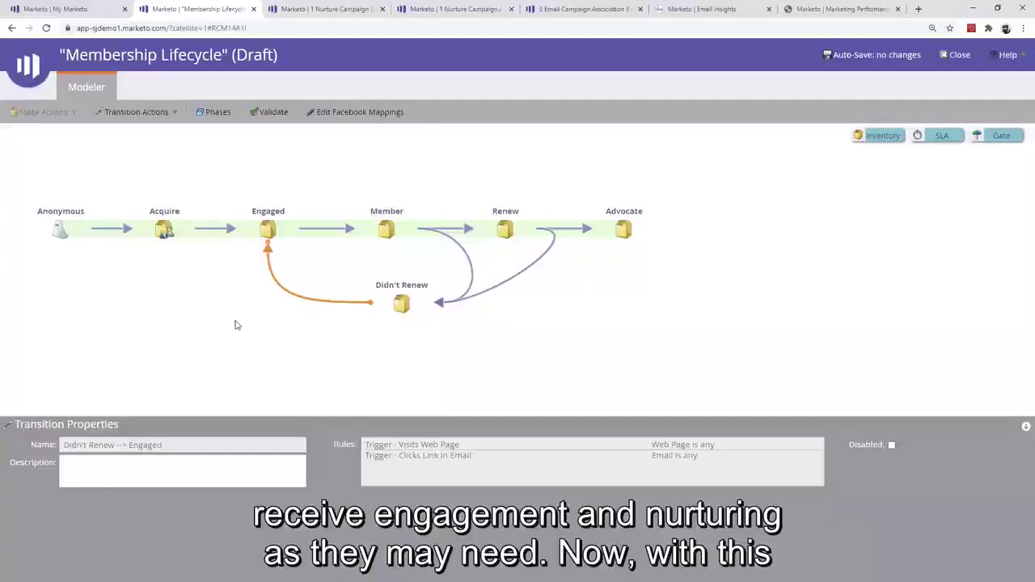
left_click(236, 325)
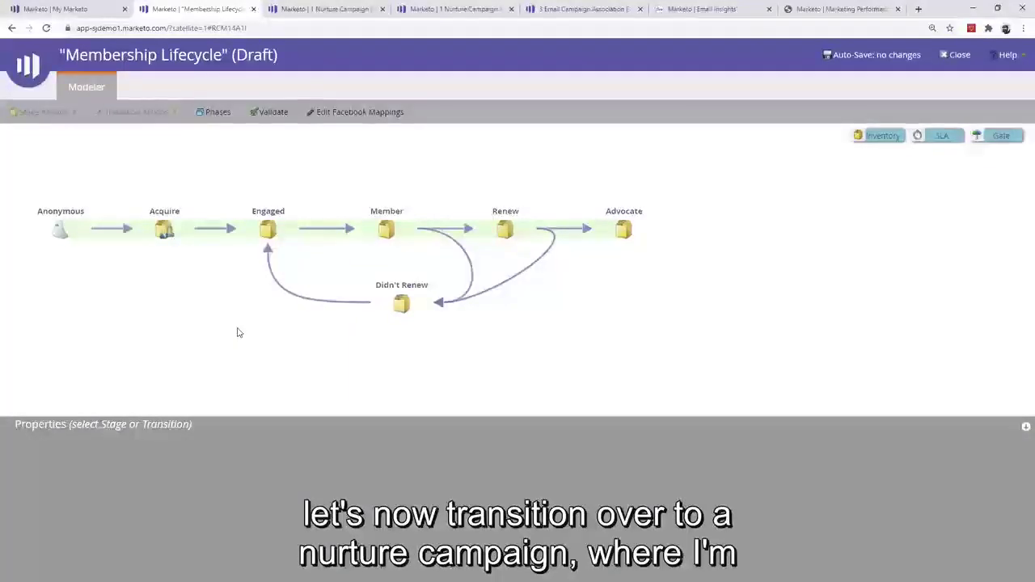
Step: Switch to the streams of 1 Nurture Campaign and look over the list of available product areas
key("ctrl+Tab")
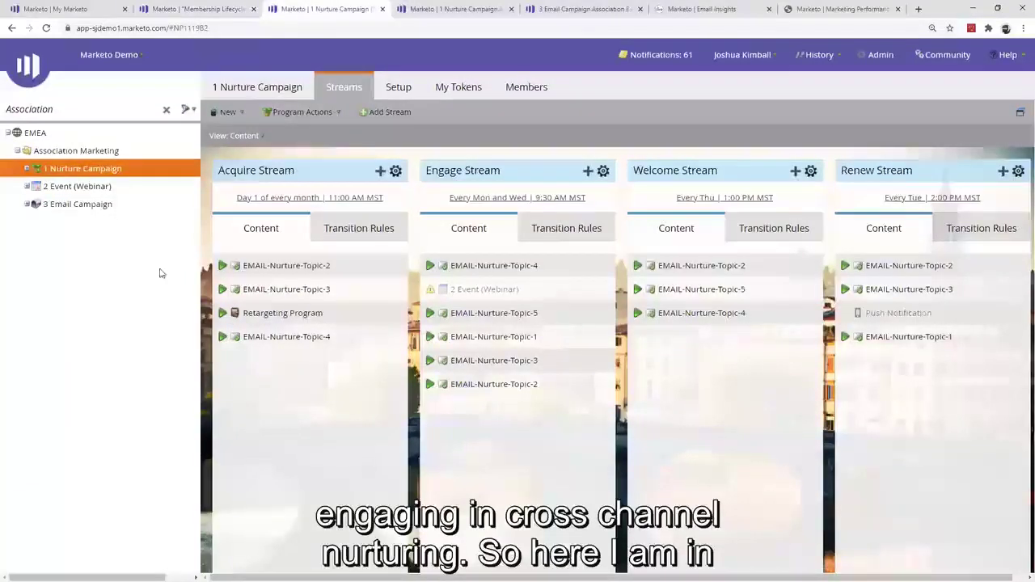
left_click(87, 54)
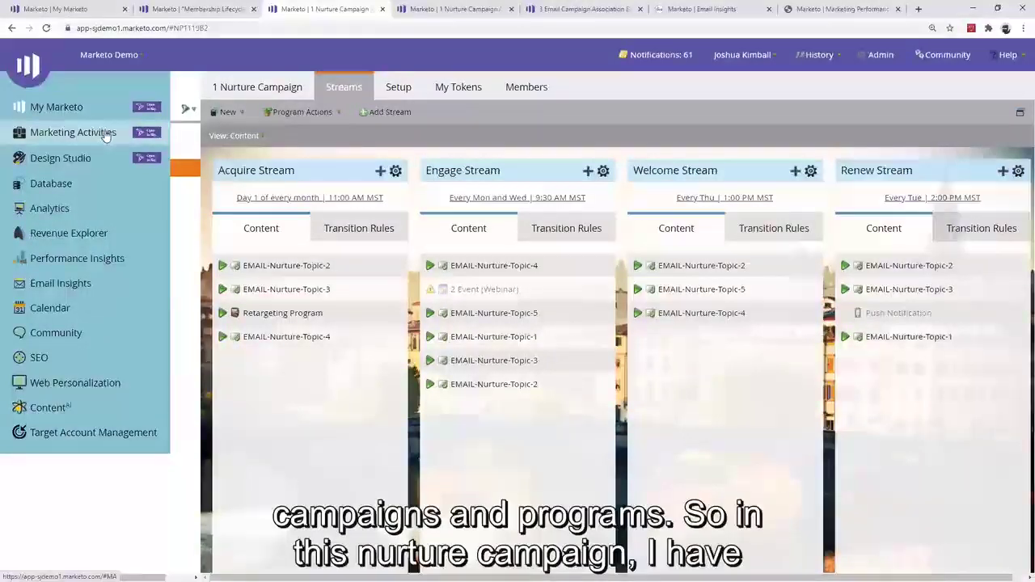
left_click(119, 142)
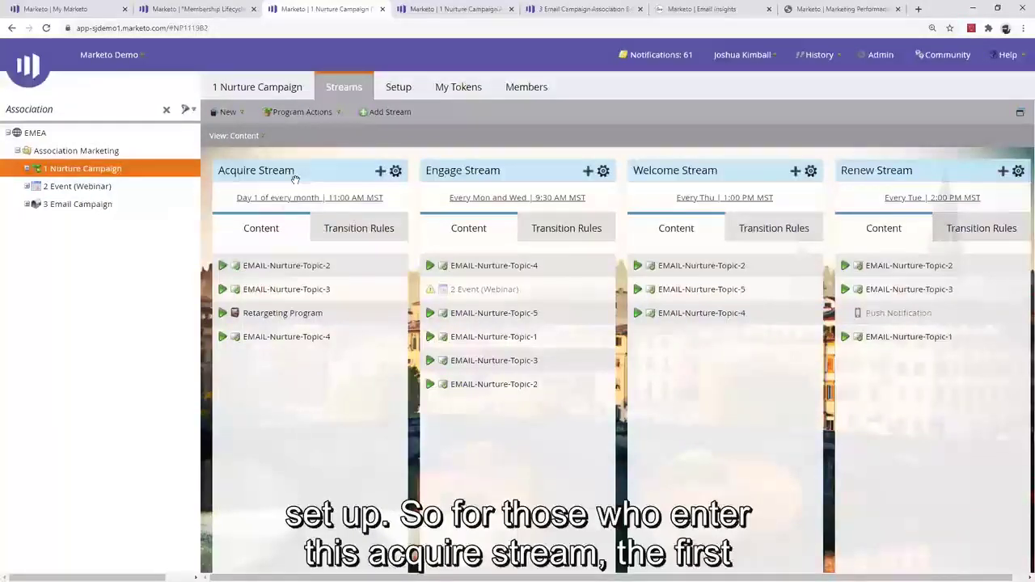
Step: Inspect the Engage Stream's cadence settings and close them without saving
mouse_move(282, 206)
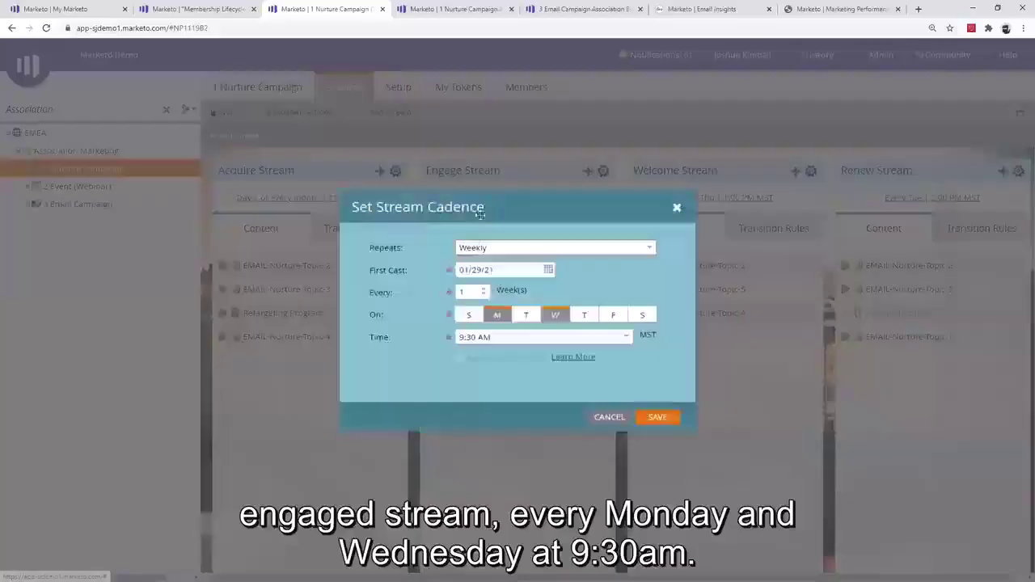
left_click(488, 199)
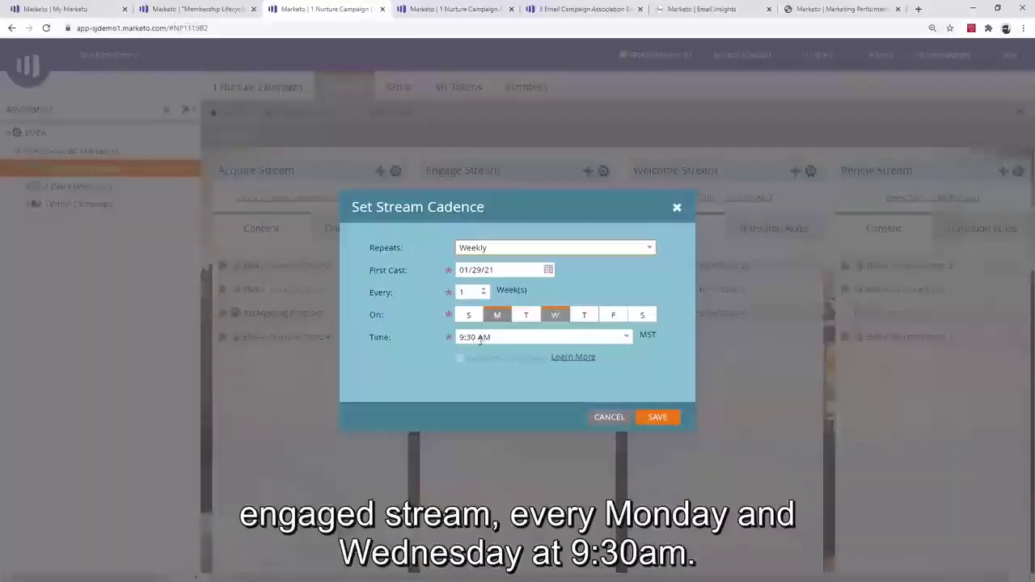
left_click(608, 417)
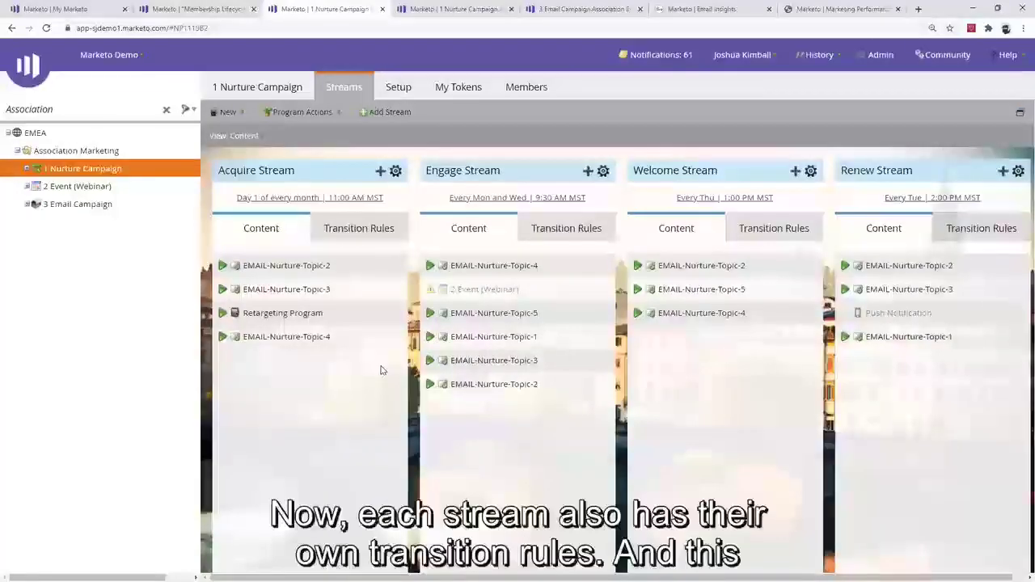
Step: Open the smart list behind the Acquire Stream's transition rules and examine the available filter and trigger categories
left_click(352, 235)
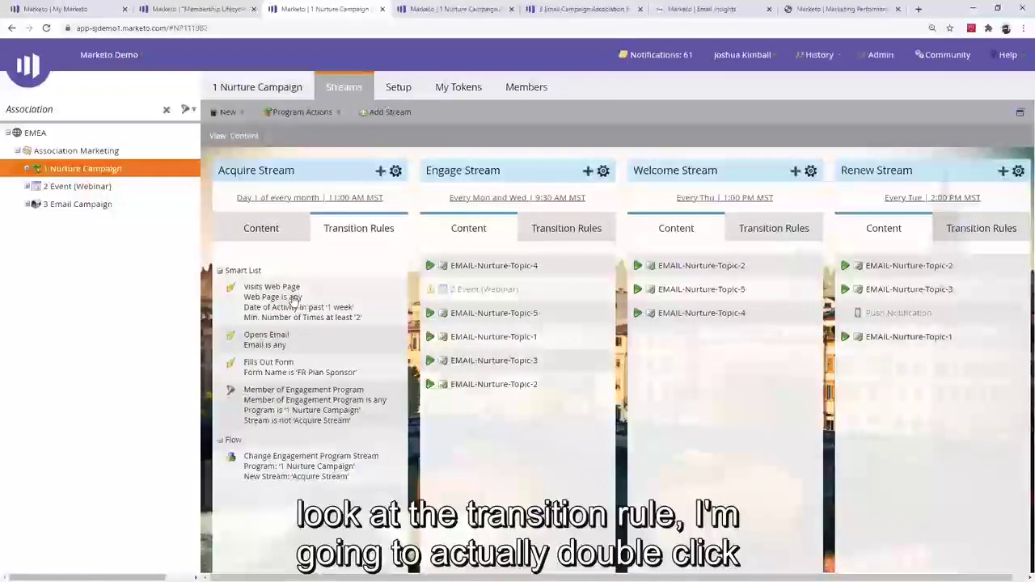
left_click(292, 299)
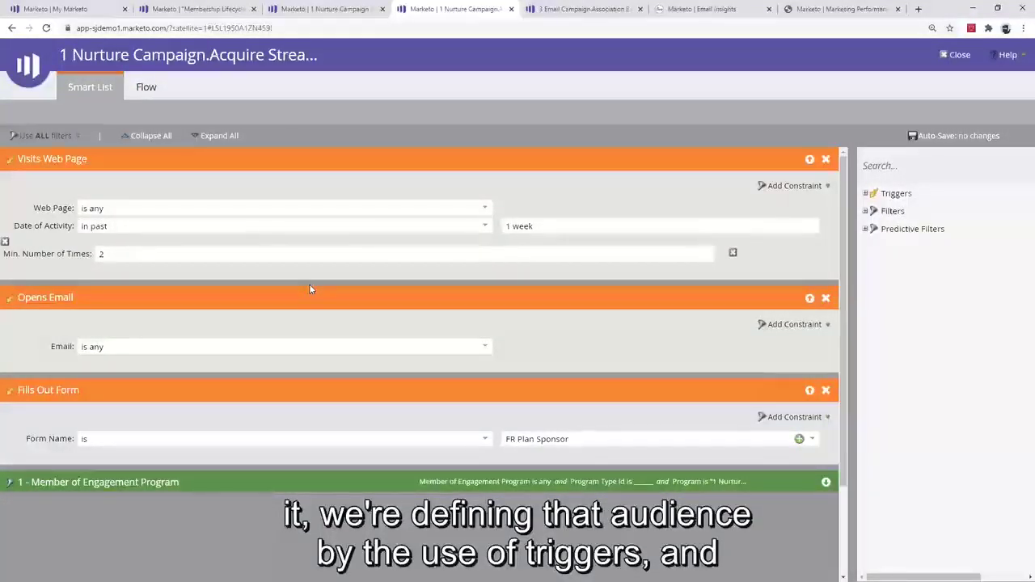
left_click(866, 212)
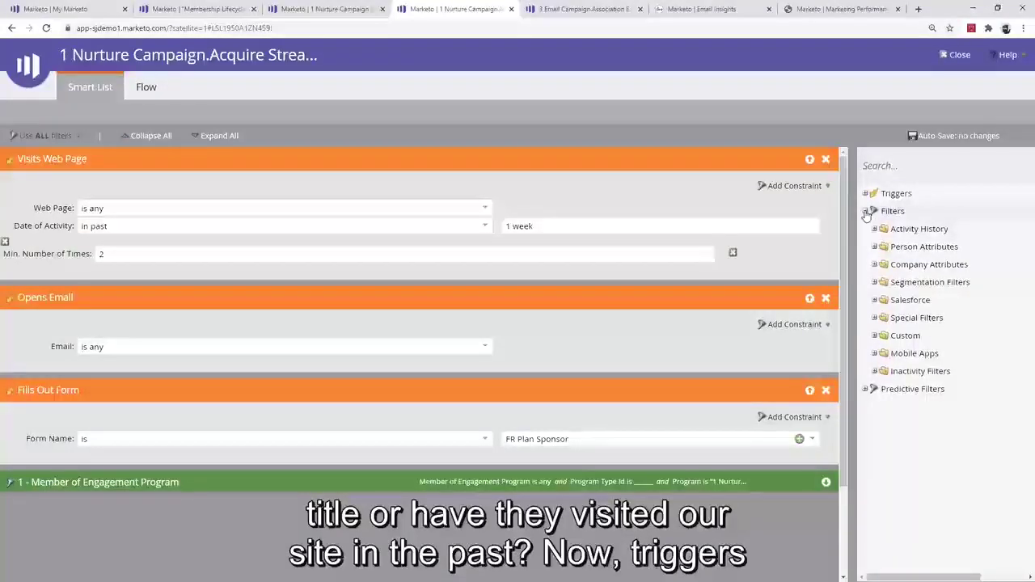
left_click(866, 212)
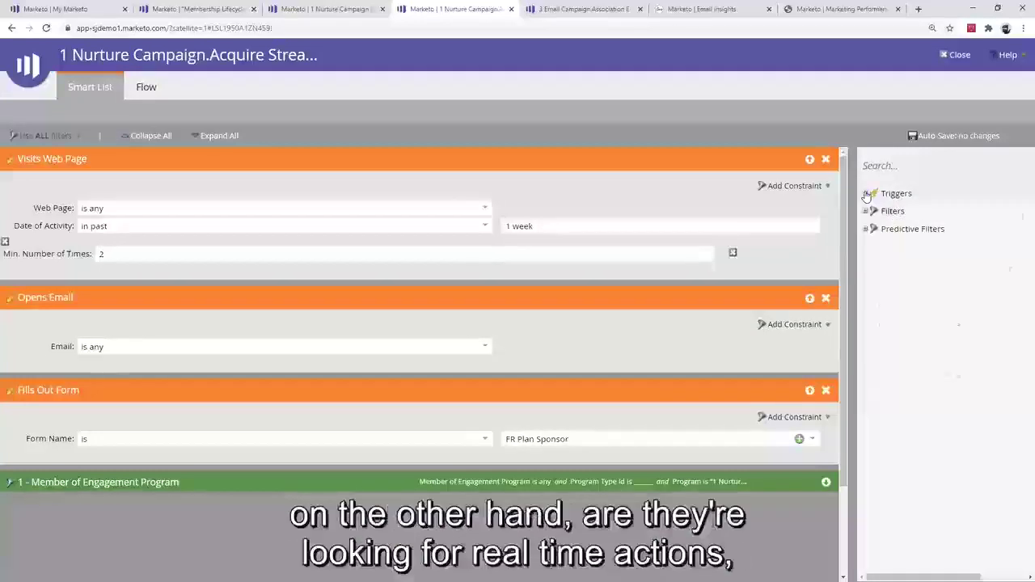
left_click(866, 195)
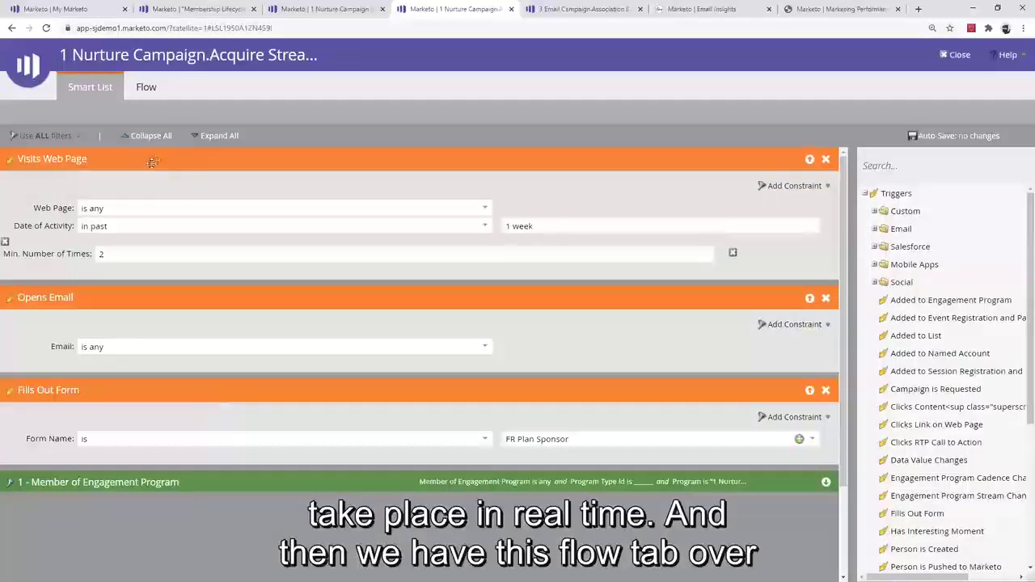
Step: Add a Send Alert step to the flow of the Acquire Stream's transition rule
left_click(146, 87)
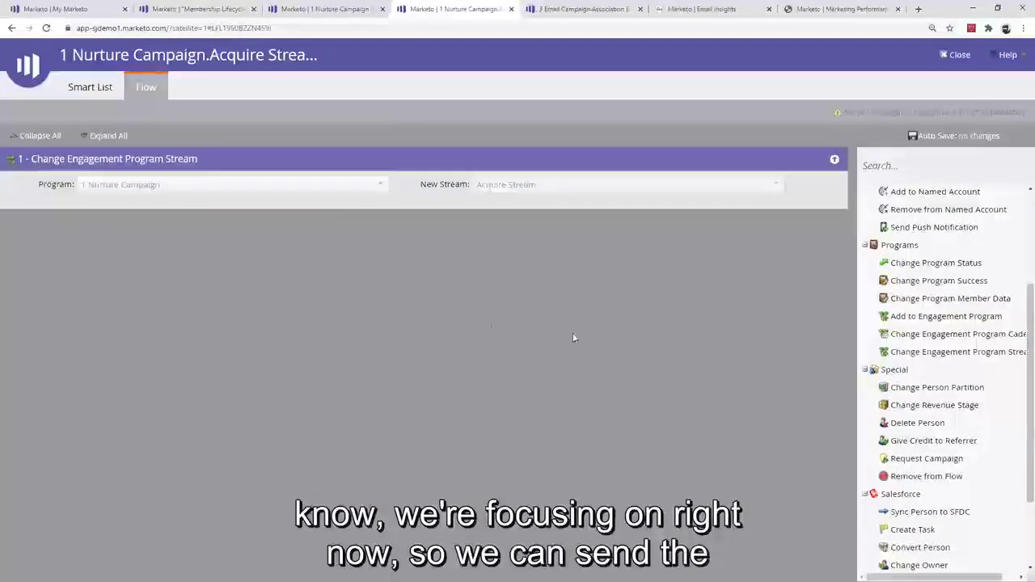
scroll(912, 362, "up", 5)
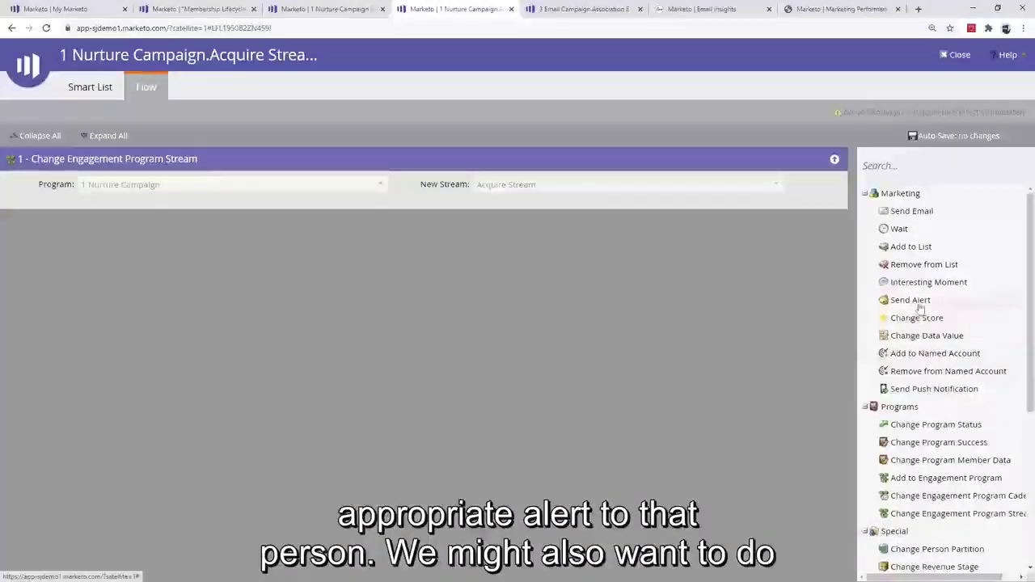
left_click_drag(910, 300, 419, 301)
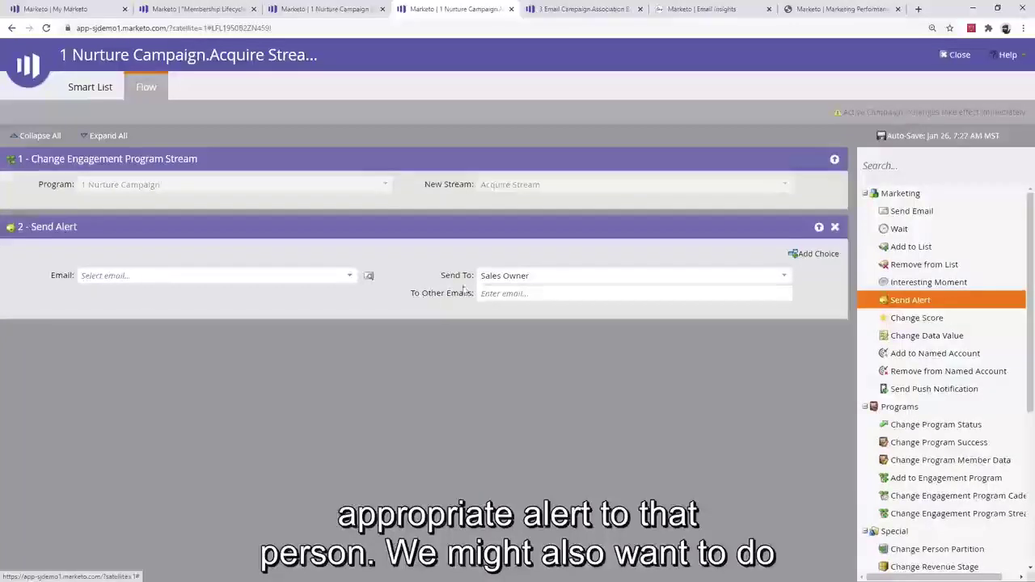
Step: Delete the Send Alert step from the Acquire Stream's transition flow
left_click(835, 229)
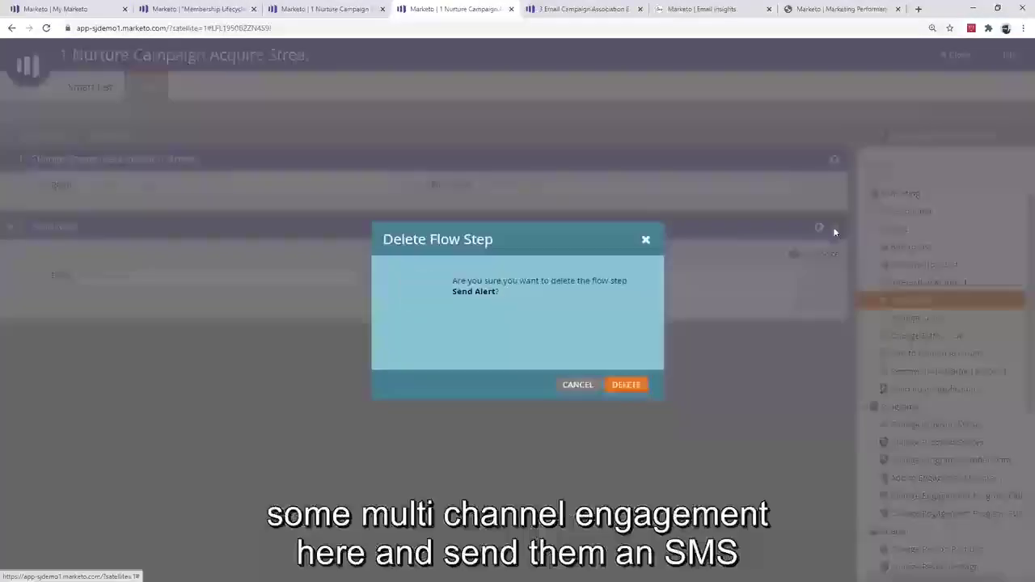
left_click(646, 241)
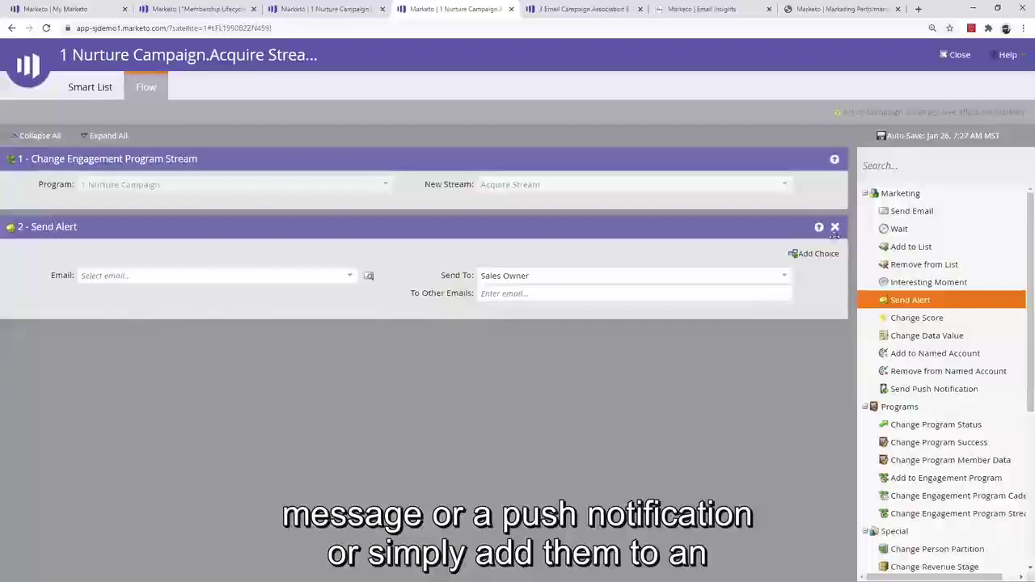
left_click(836, 227)
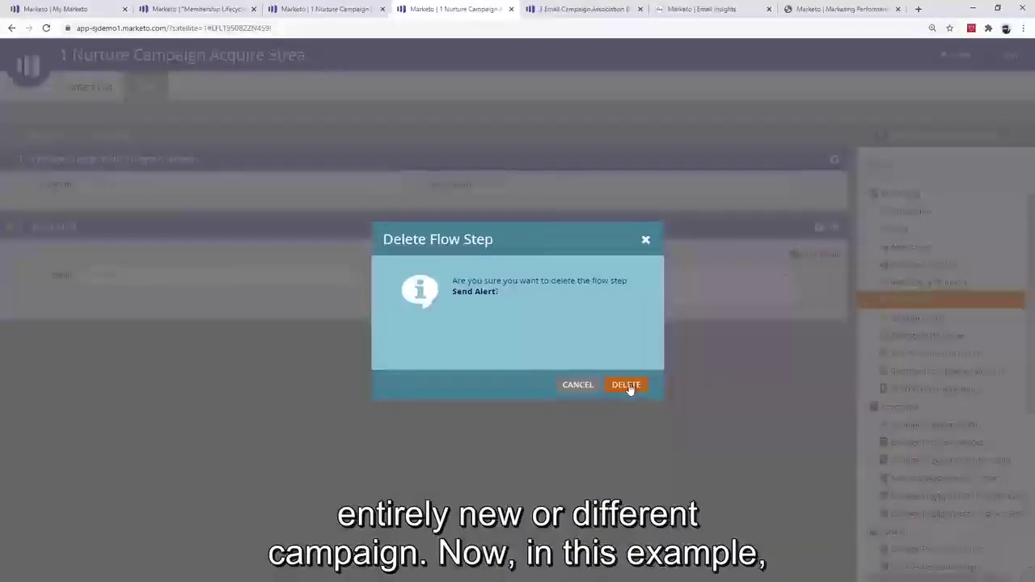
left_click(626, 386)
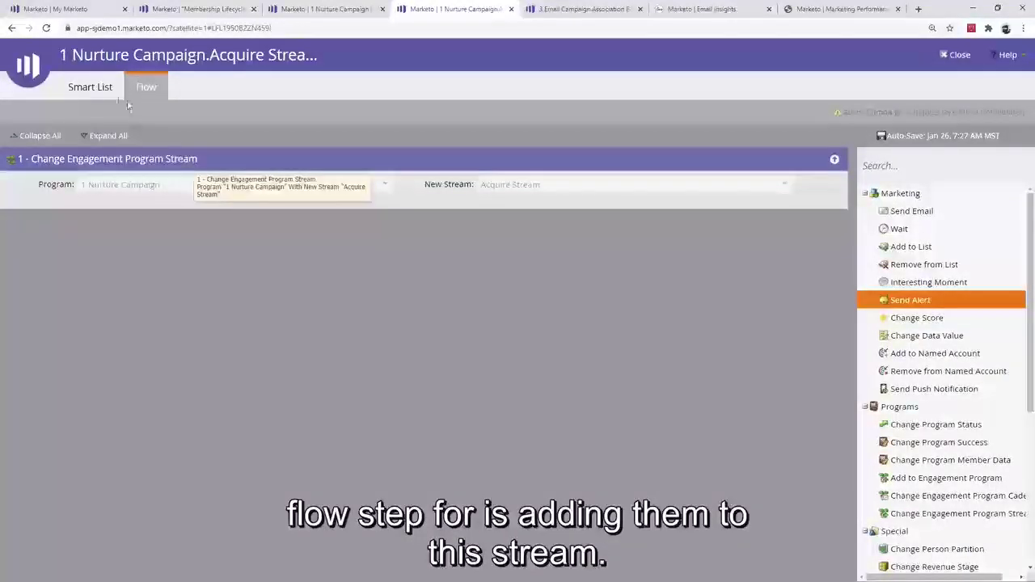
Step: Close the transition rule and return to 1 Nurture Campaign, showing the Acquire Stream's content
middle_click(420, 8)
left_click(334, 10)
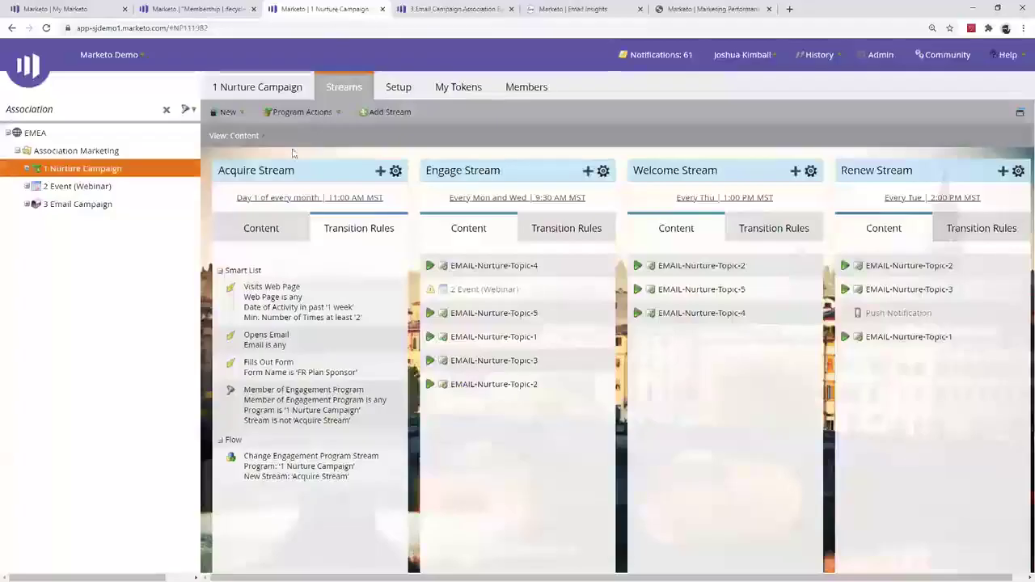
left_click(261, 230)
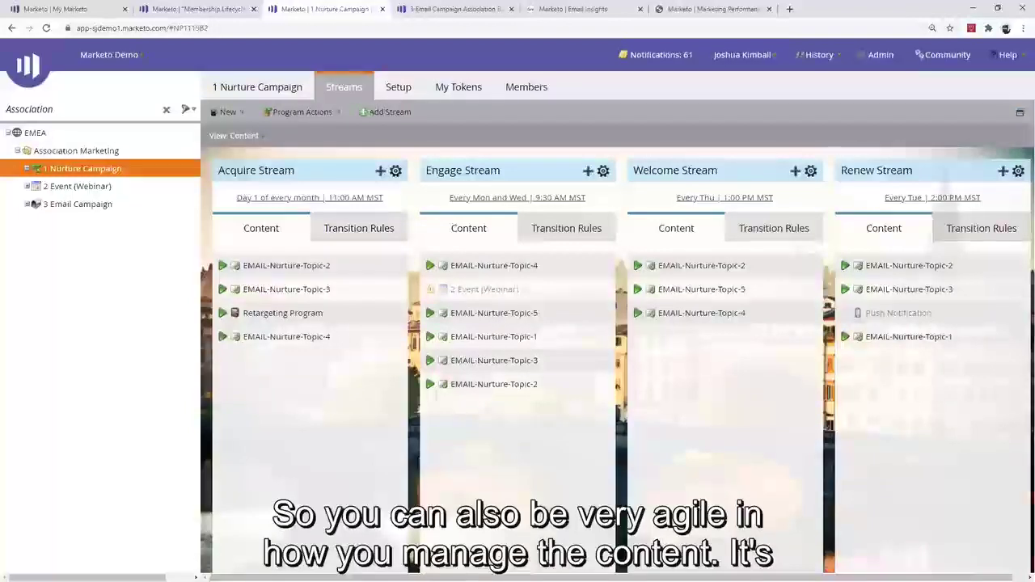
Step: Add the Association Benefits email from 3 Email Campaign as the first content item in the Acquire Stream
mouse_move(279, 267)
left_mouse_down()
mouse_move(301, 341)
mouse_move(293, 267)
left_mouse_up()
left_click(27, 204)
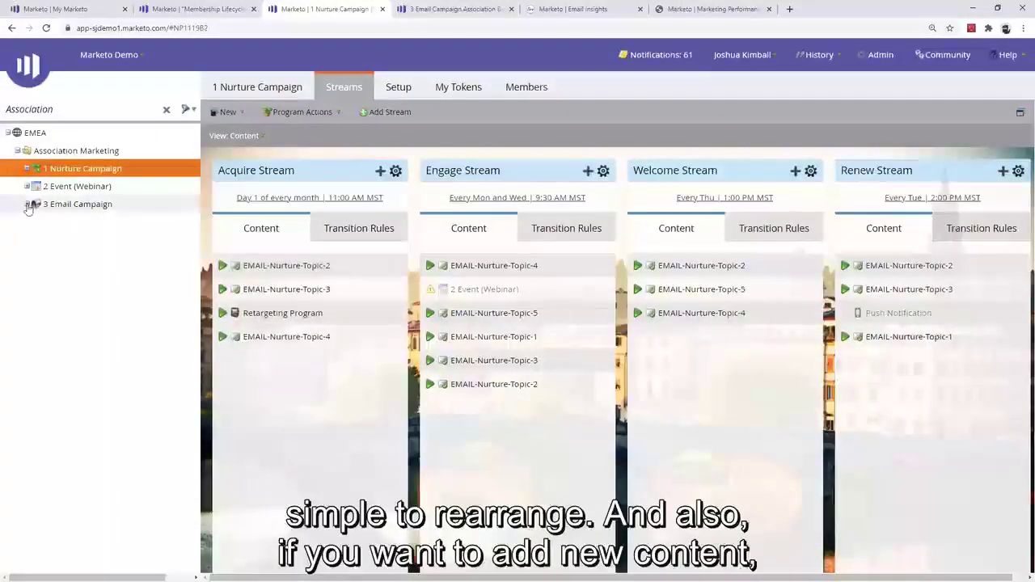
left_click_drag(74, 226, 304, 265)
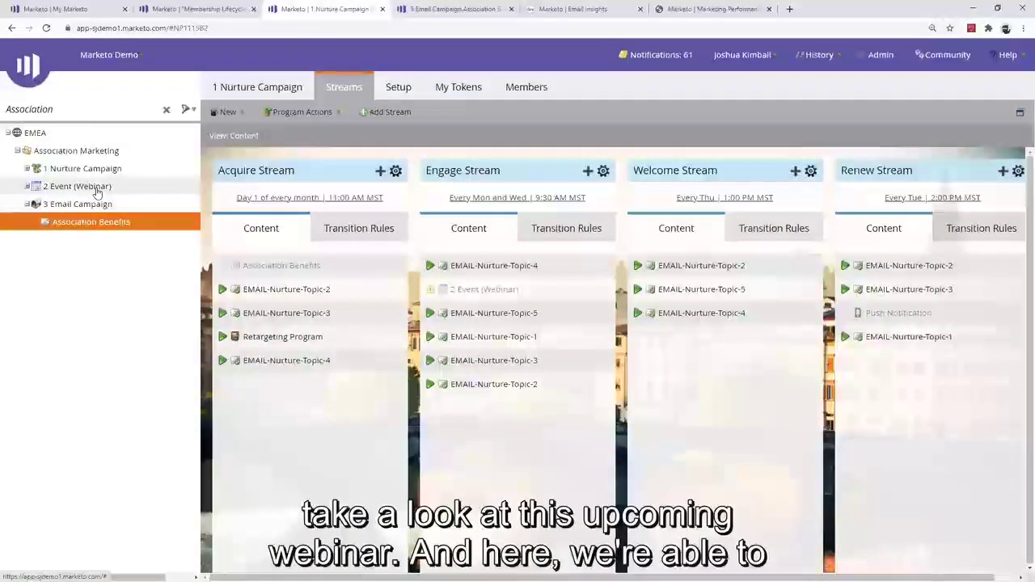
Step: Review the assets of 2 Event (Webinar), from the invitation and registration campaigns through the reminder, follow-up and on-demand campaigns
left_click(95, 191)
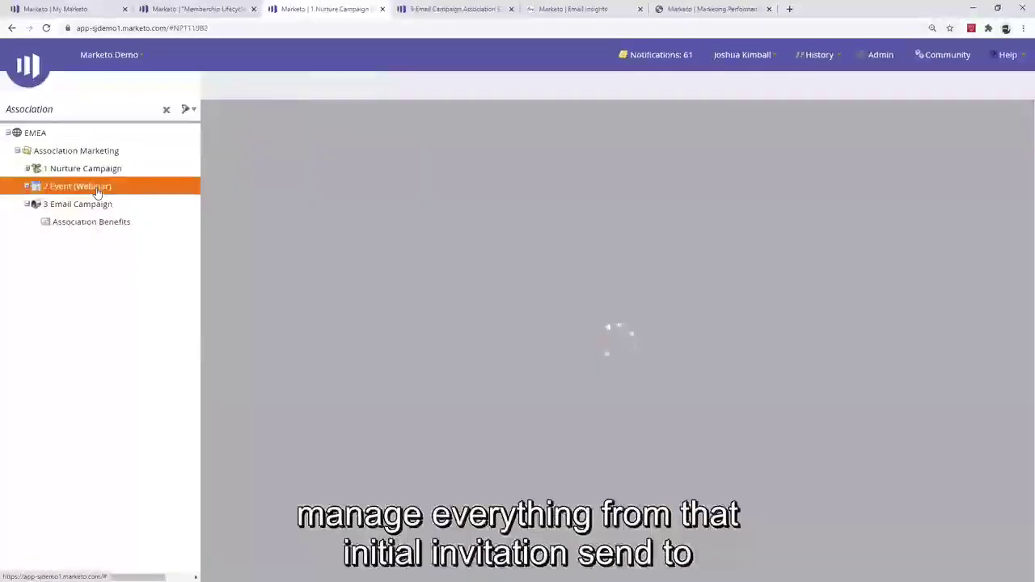
left_click(325, 89)
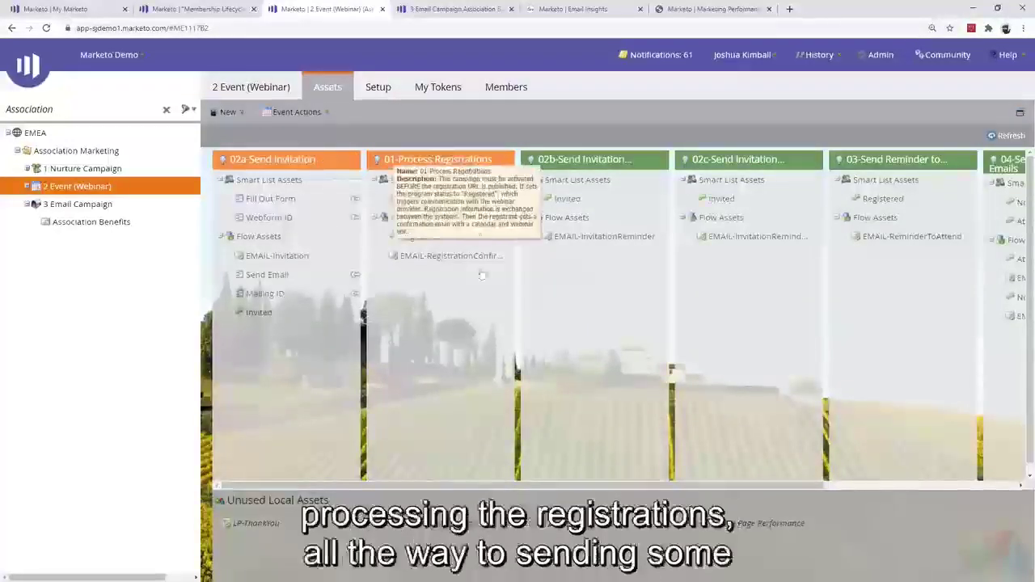
left_click_drag(479, 490, 661, 473)
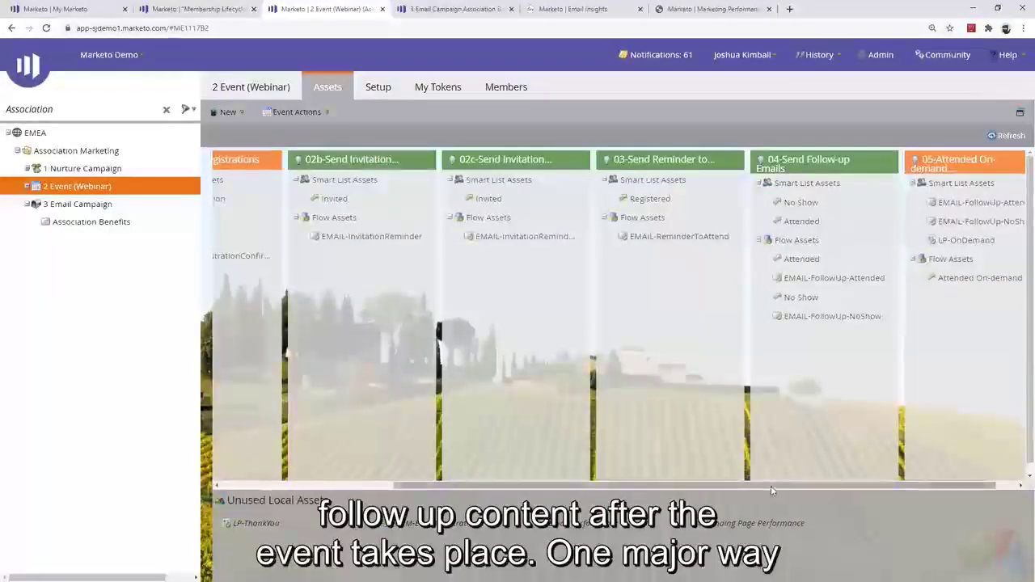
left_click_drag(770, 485, 590, 486)
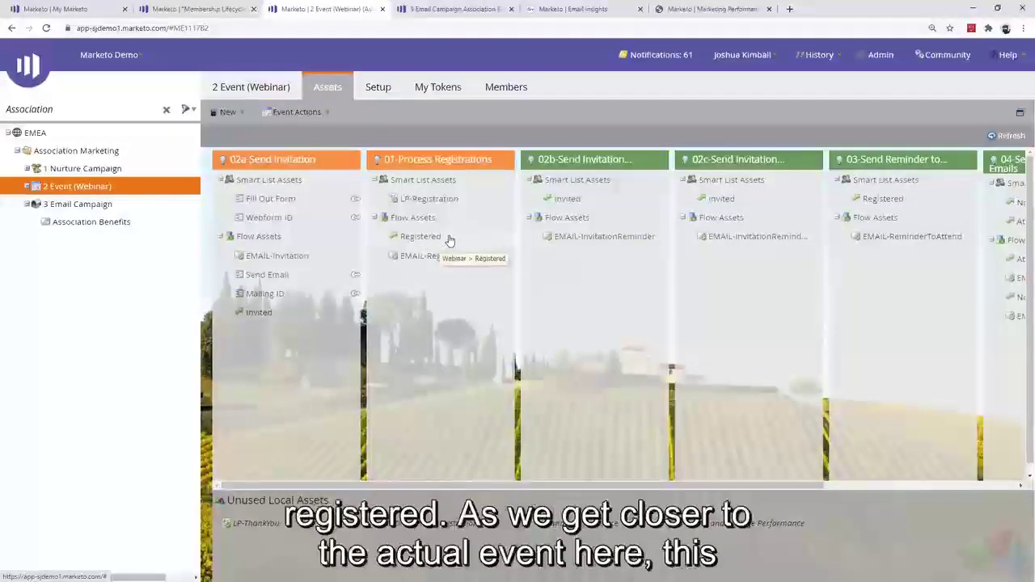
left_click_drag(488, 485, 651, 485)
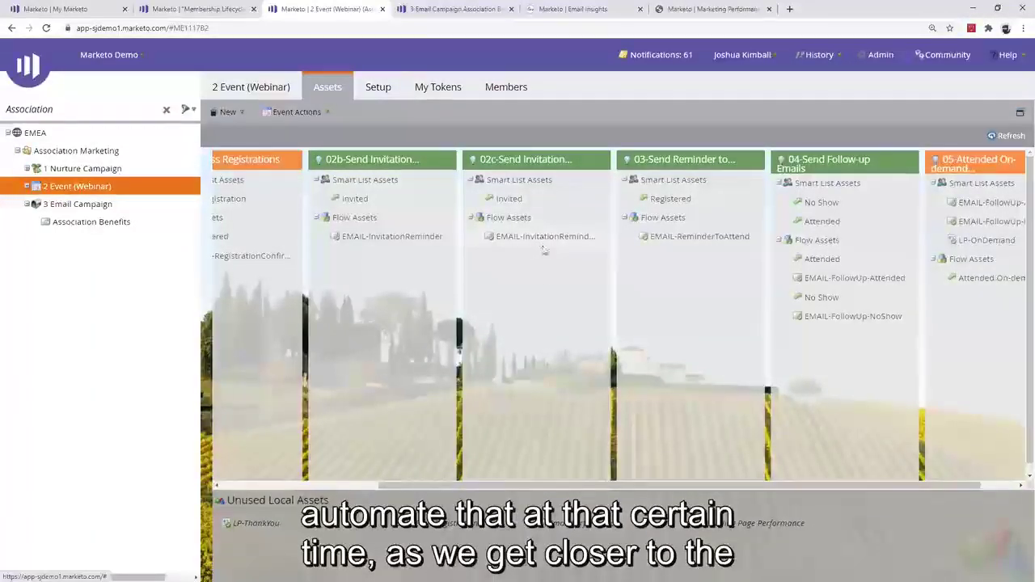
scroll(656, 431, "right", 2)
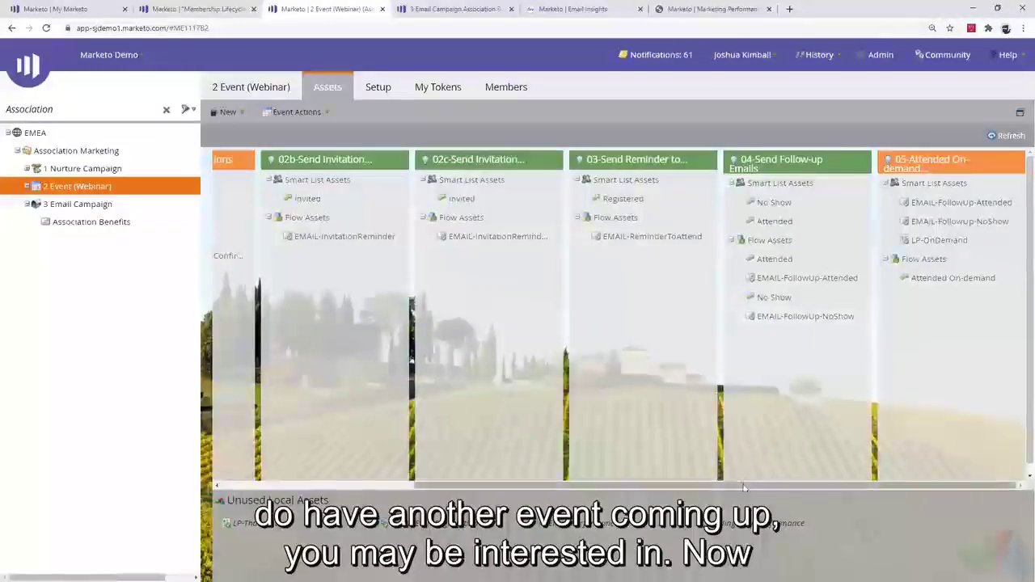
Step: Return to the first campaigns of 2 Event (Webinar), expand the program in the tree, and look at its available actions, such as Clone
left_click_drag(716, 486, 372, 483)
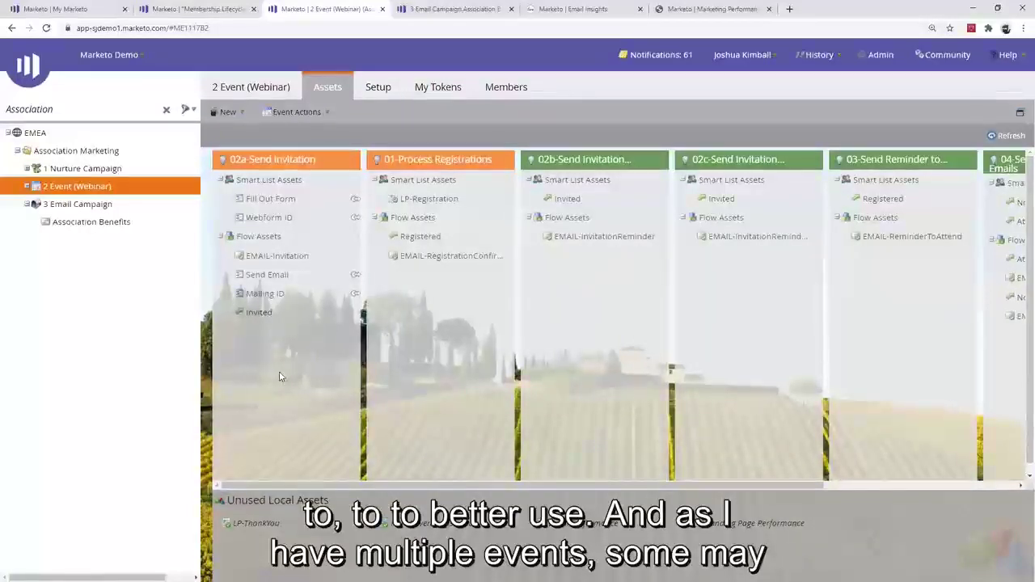
left_click(27, 203)
left_click(27, 186)
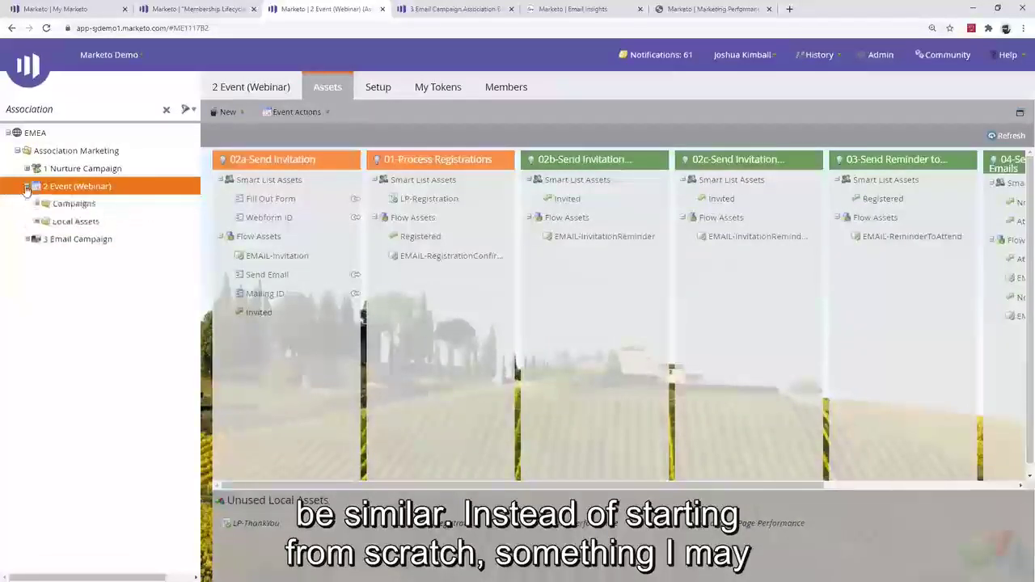
right_click(70, 187)
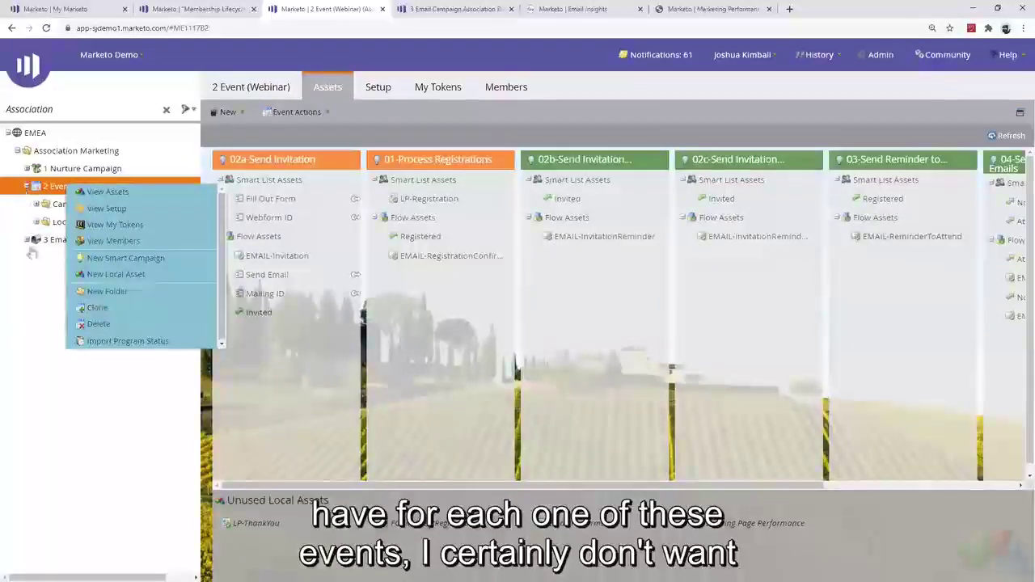
left_click(44, 276)
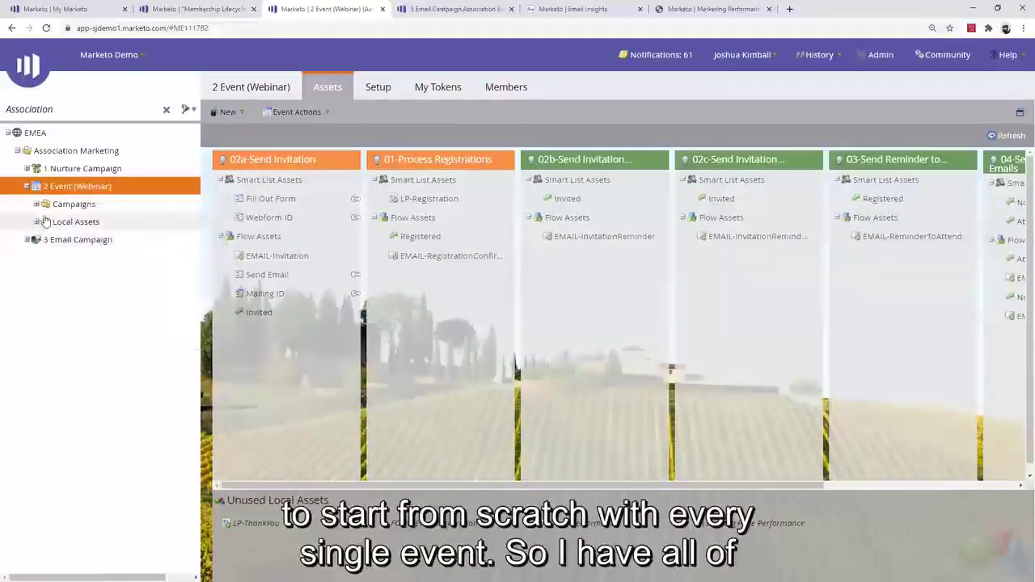
Step: Expand the Local Assets of 2 Event (Webinar) to show its emails, forms and landing pages
left_click(37, 222)
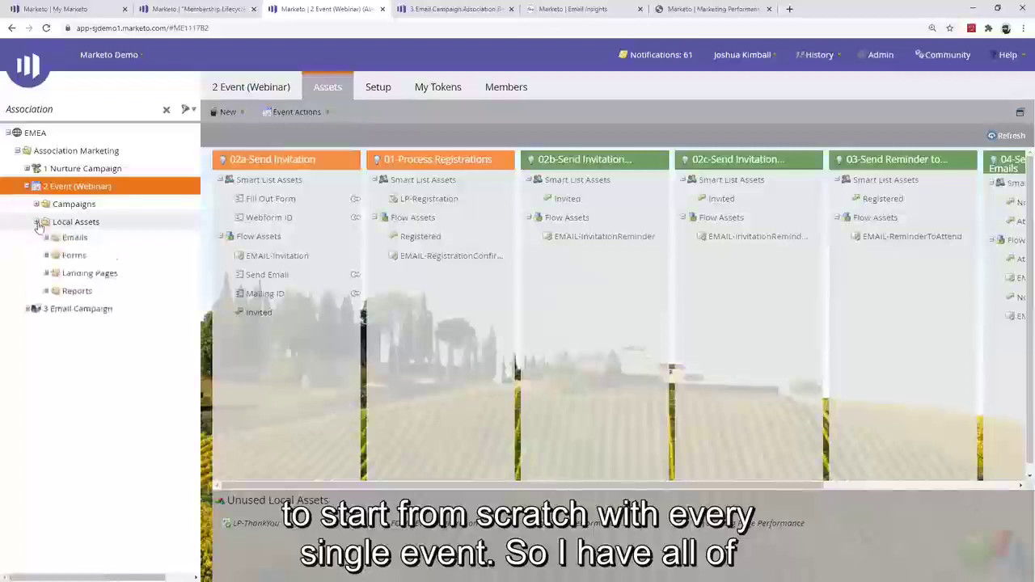
left_click(46, 238)
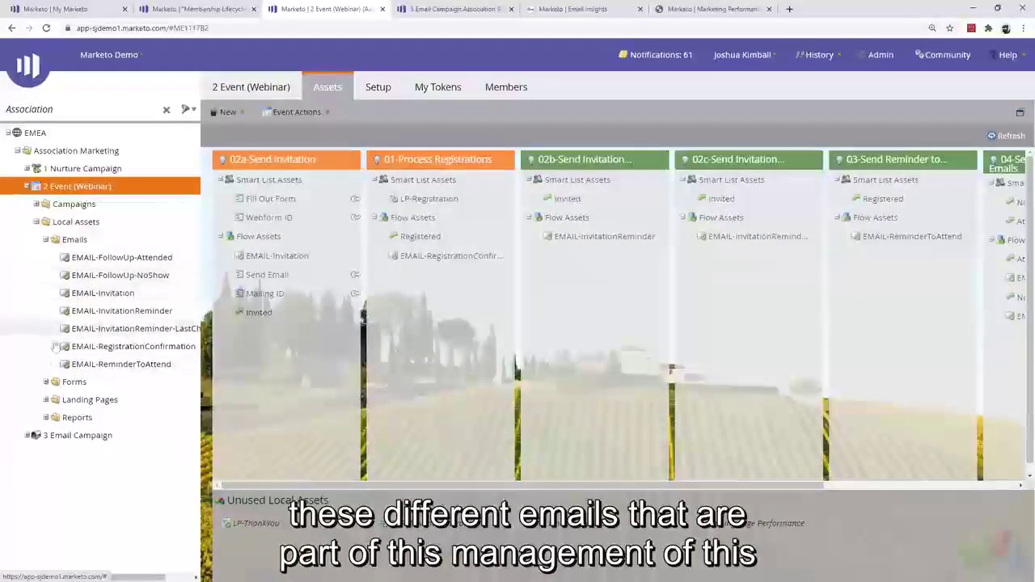
left_click(46, 382)
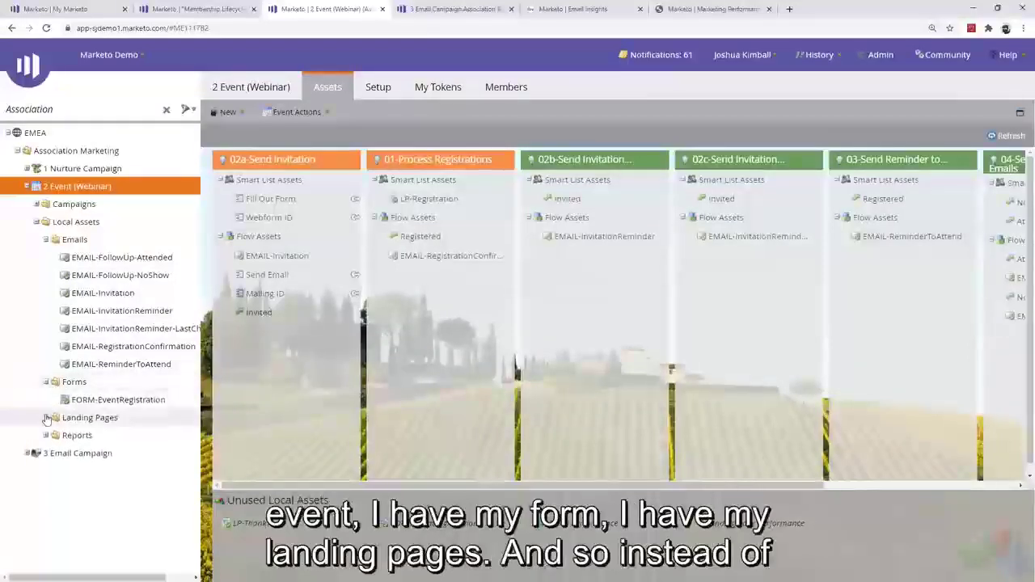
left_click(46, 417)
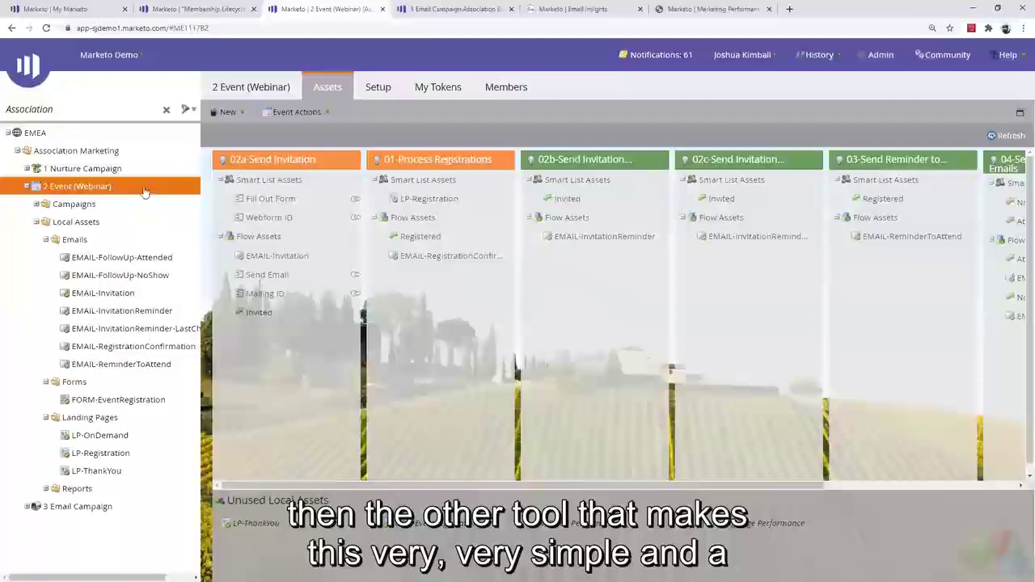
Step: Review the My Tokens list of 2 Event (Webinar), from the event date and description tokens through the speaker tokens
left_click(441, 89)
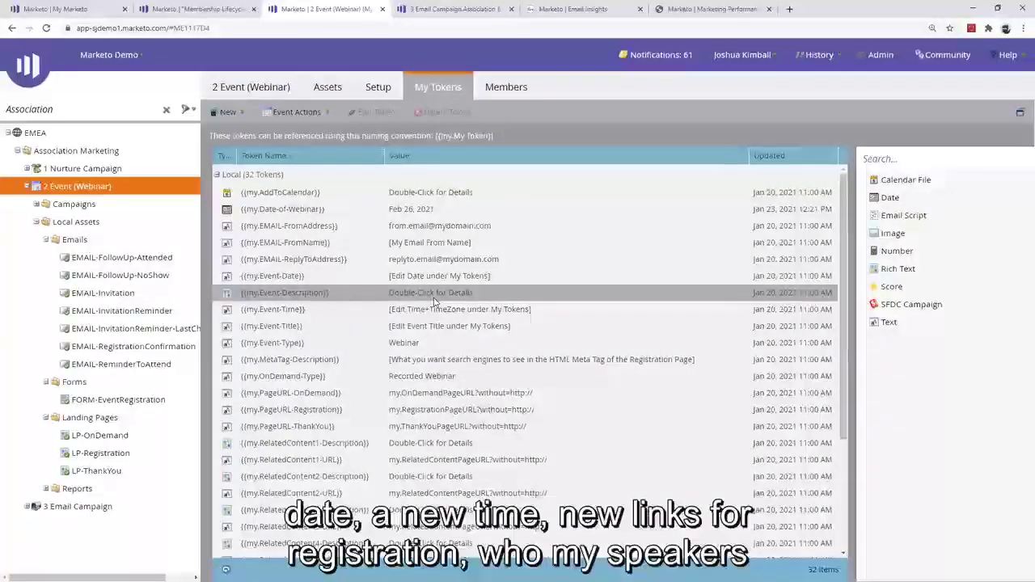
scroll(477, 318, "down", 2)
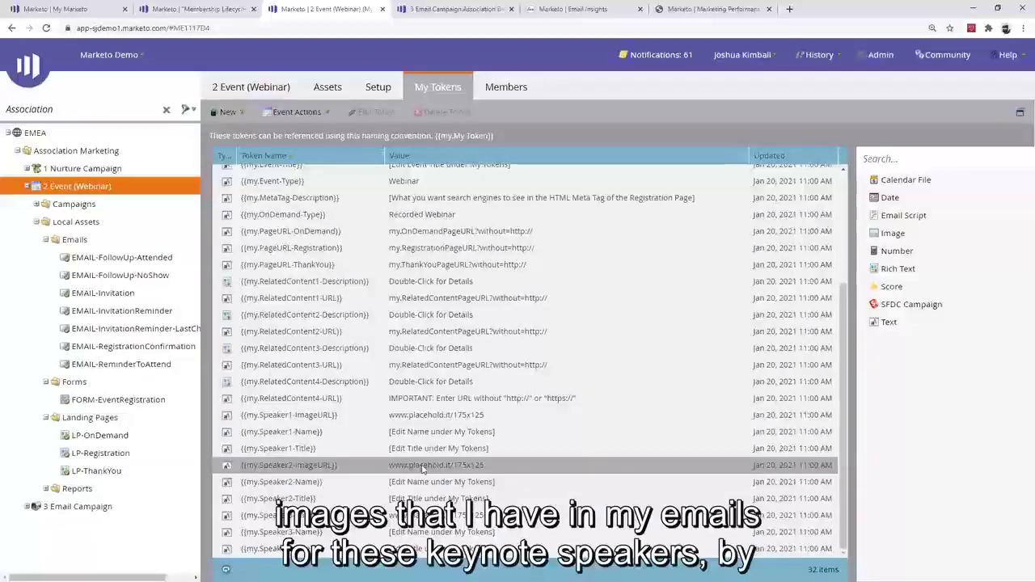
left_click(422, 469)
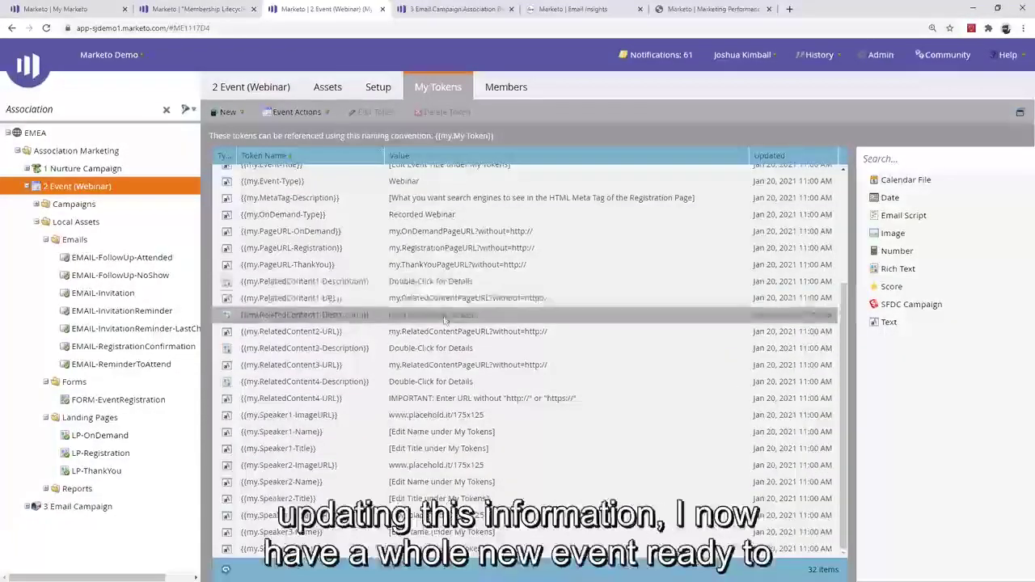
scroll(443, 315, "up", 5)
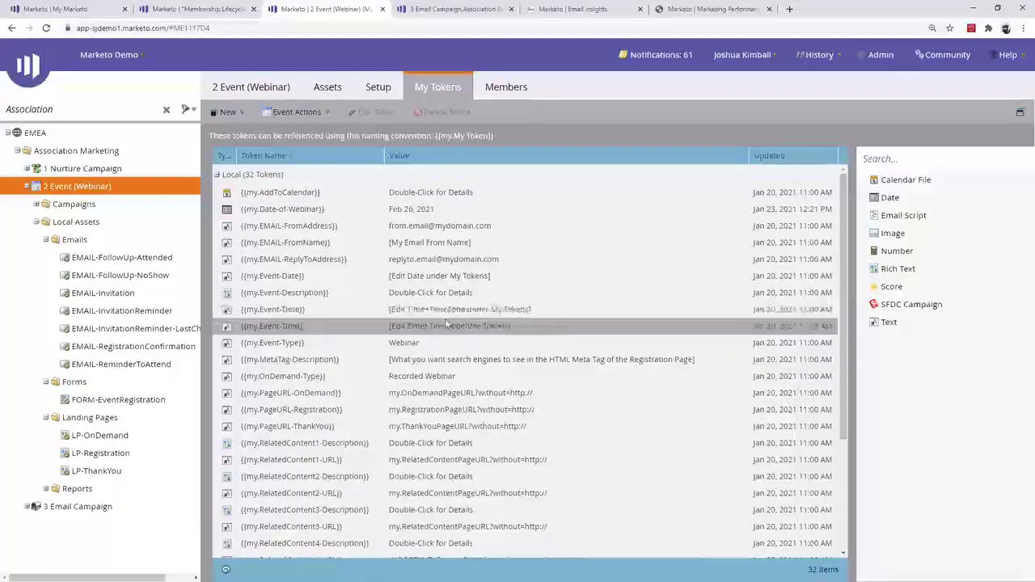
Step: Open the audience smart list of 3 Email Campaign and browse the filters that can be added to it
left_click(26, 186)
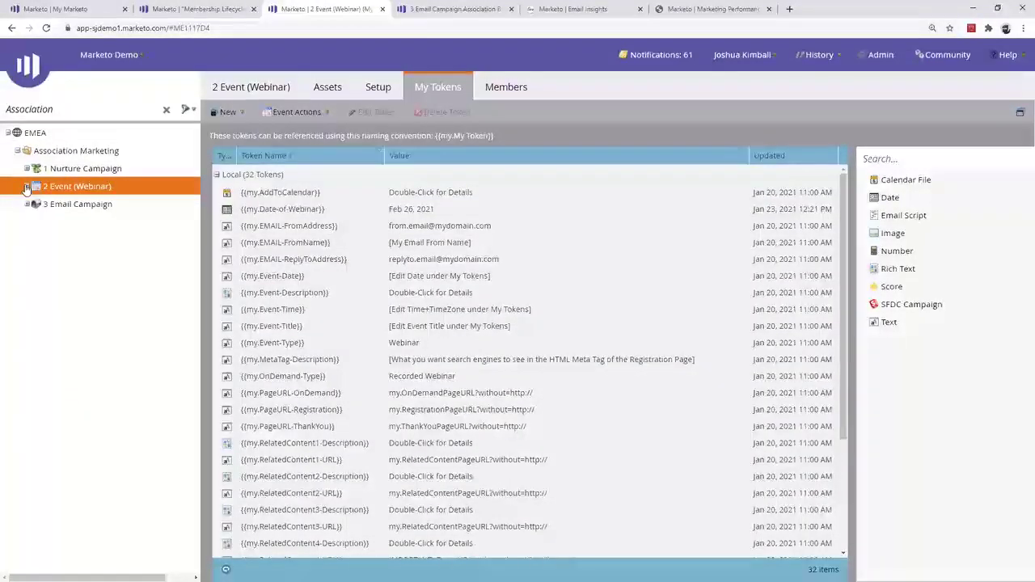
left_click(93, 207)
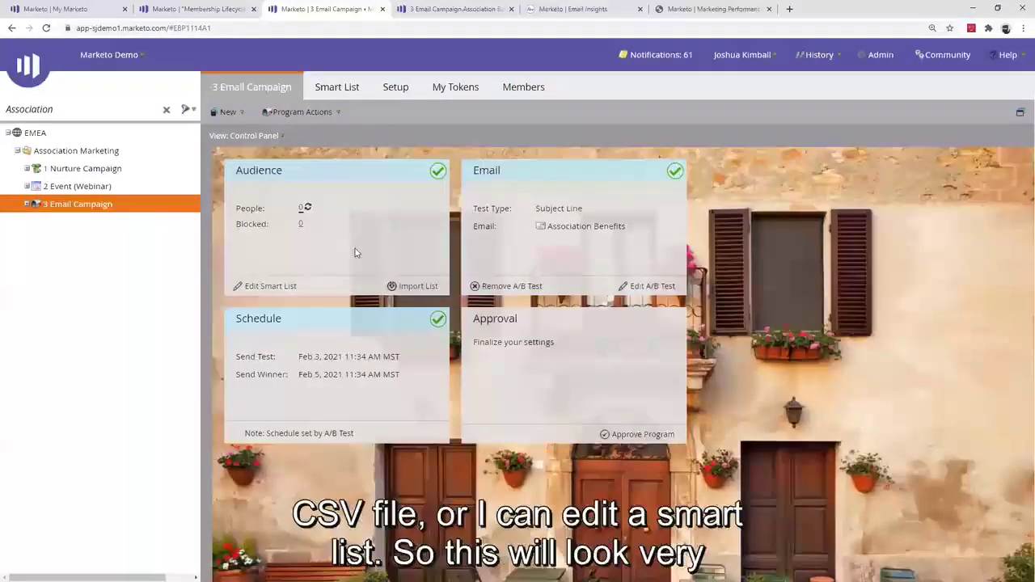
left_click(269, 288)
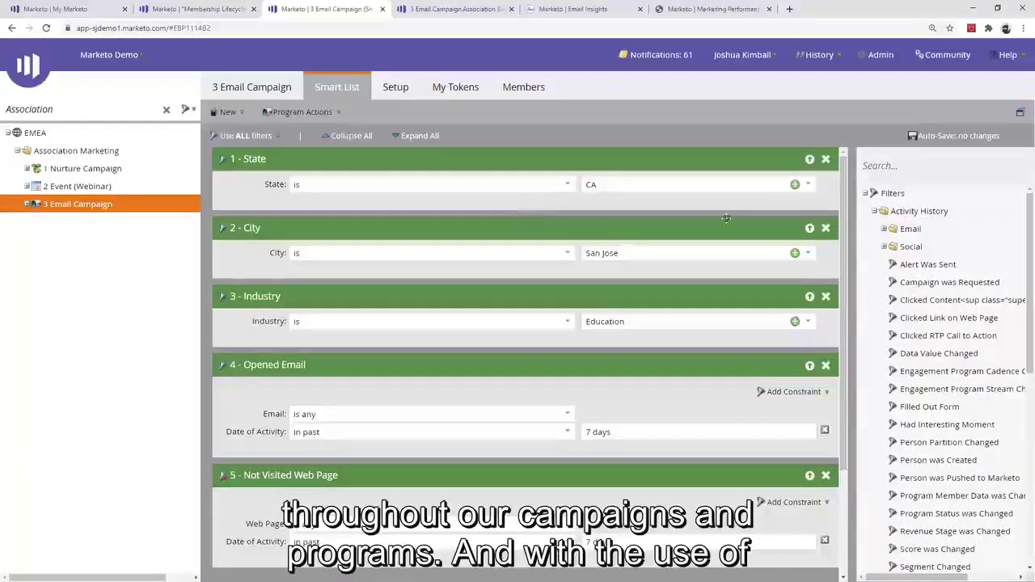
scroll(923, 305, "down", 3)
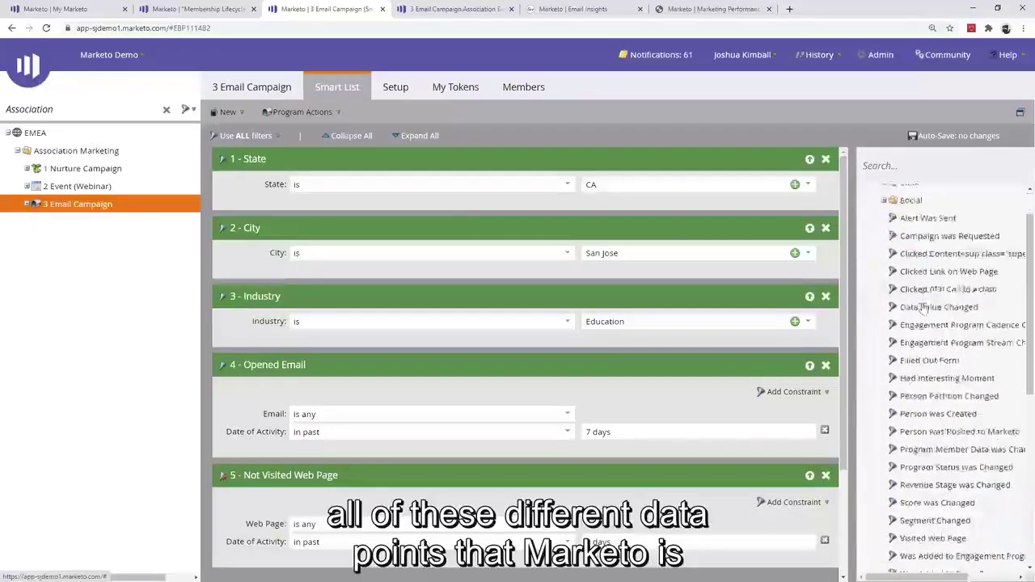
scroll(923, 307, "up", 3)
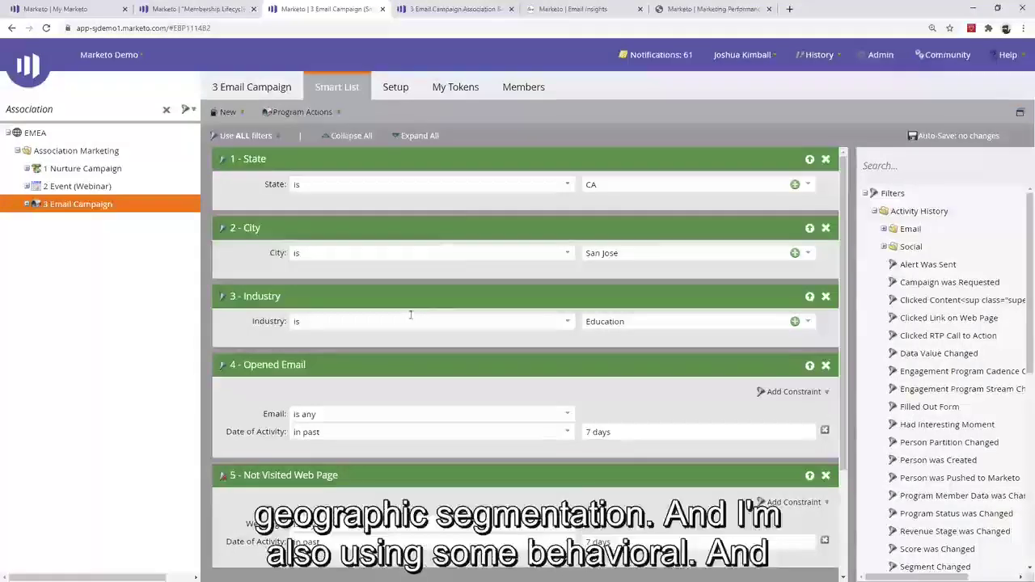
Step: Examine the smart list's Opened Email and Not Visited Web Page filters, including the operators offered for the Email condition
scroll(425, 287, "down", 2)
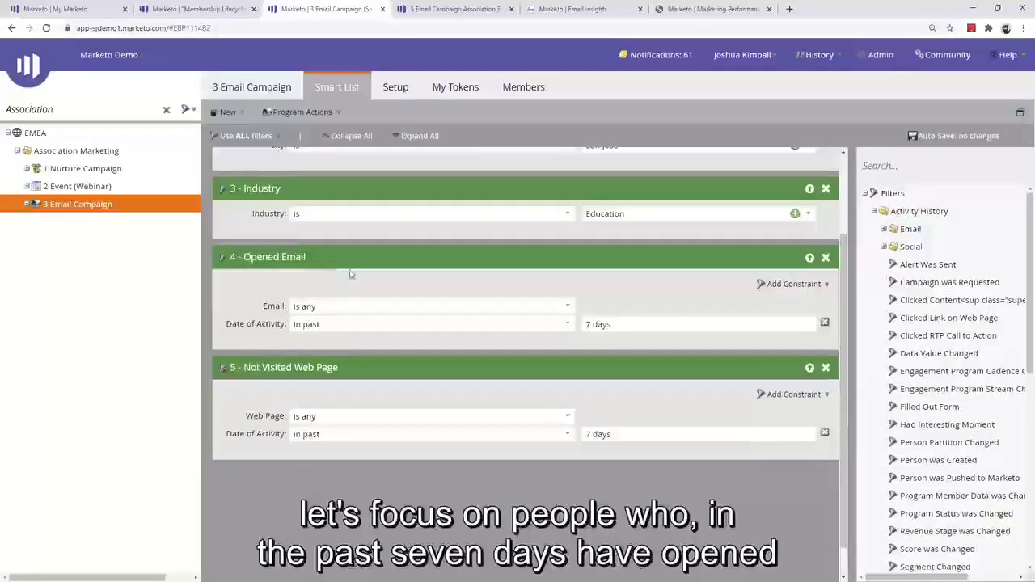
left_click(545, 307)
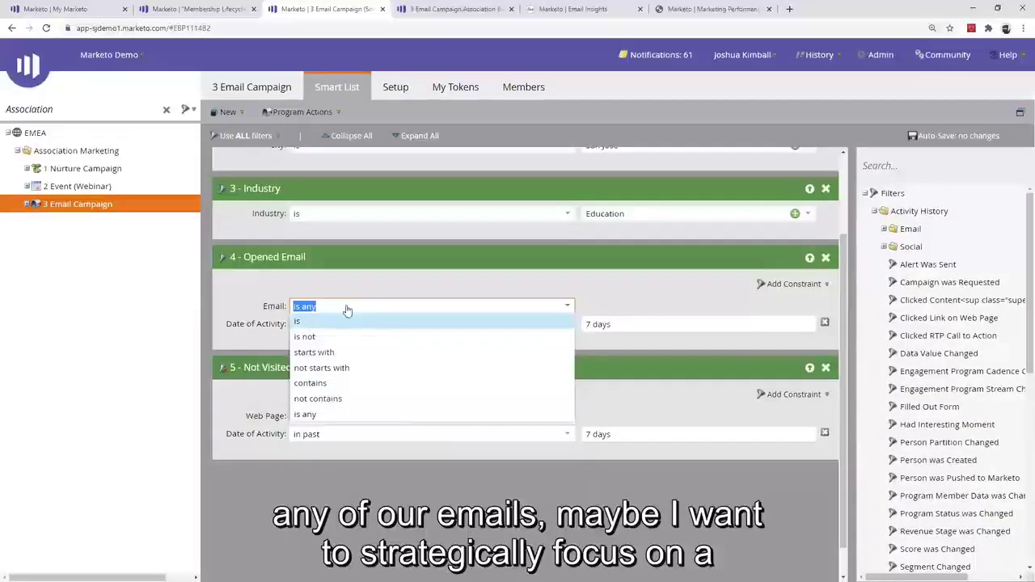
left_click(420, 282)
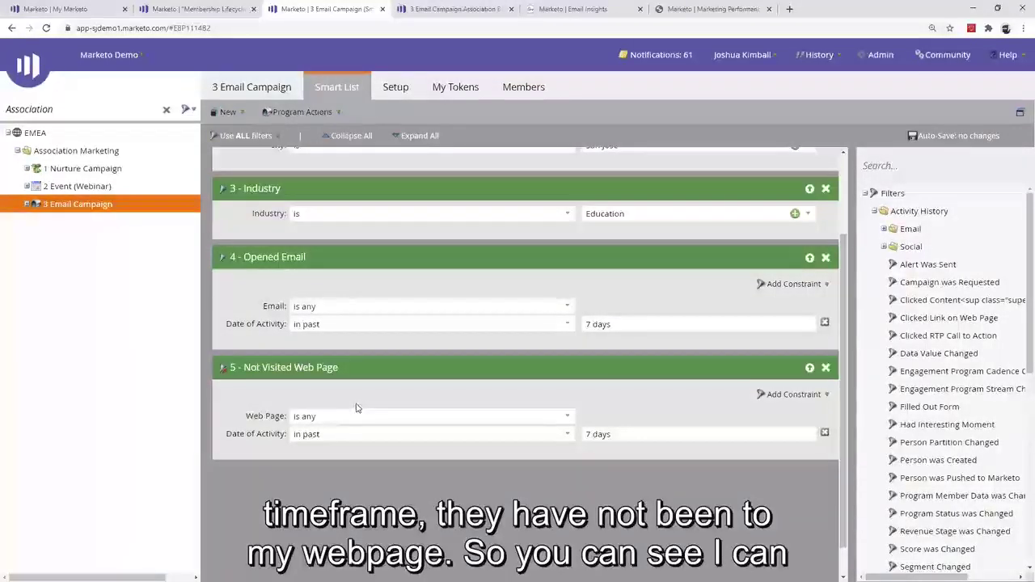
scroll(354, 400, "up", 1)
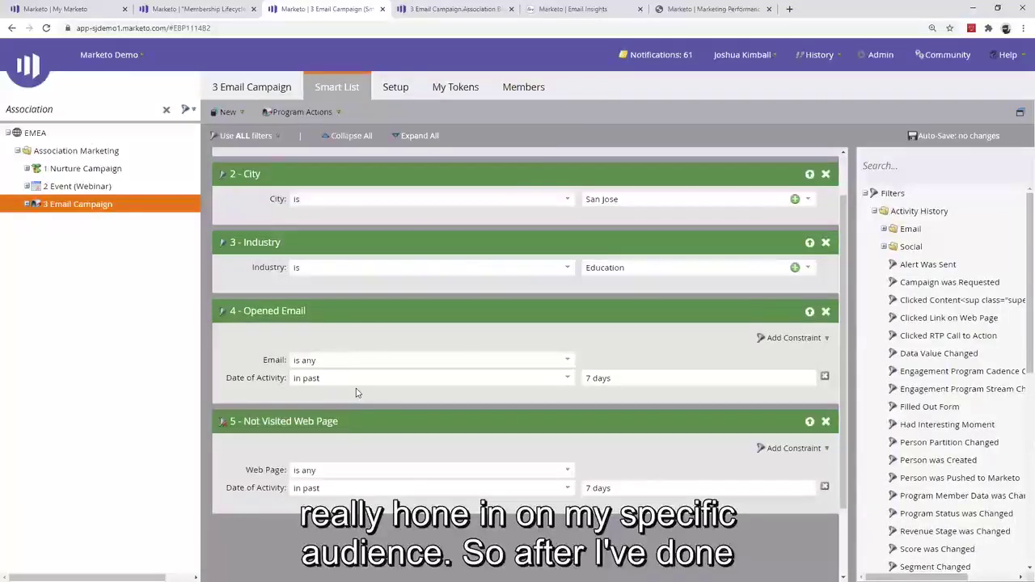
scroll(355, 392, "up", 1)
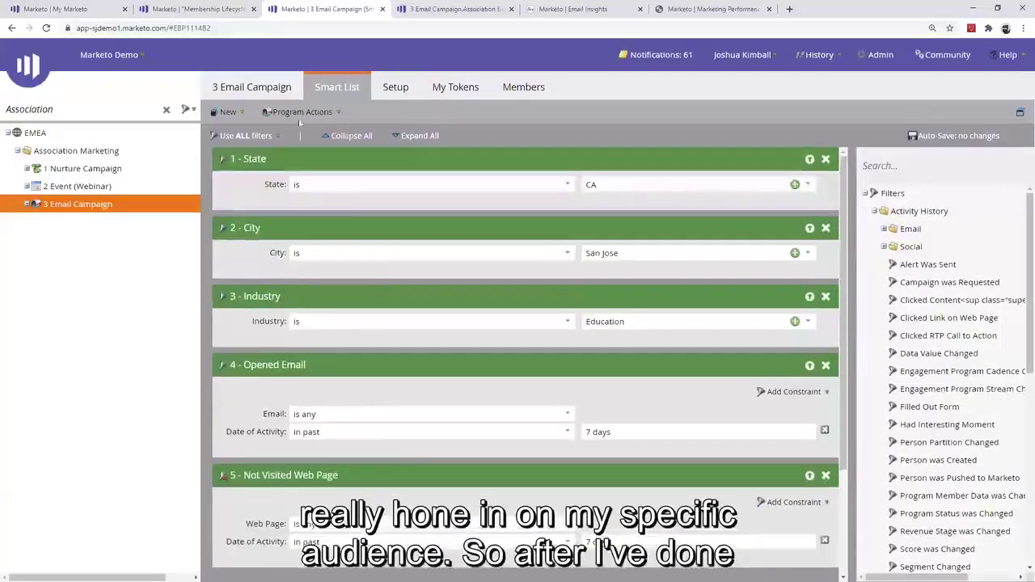
Step: Return to the 3 Email Campaign control panel and start a new email as a local asset of the program
left_click(263, 89)
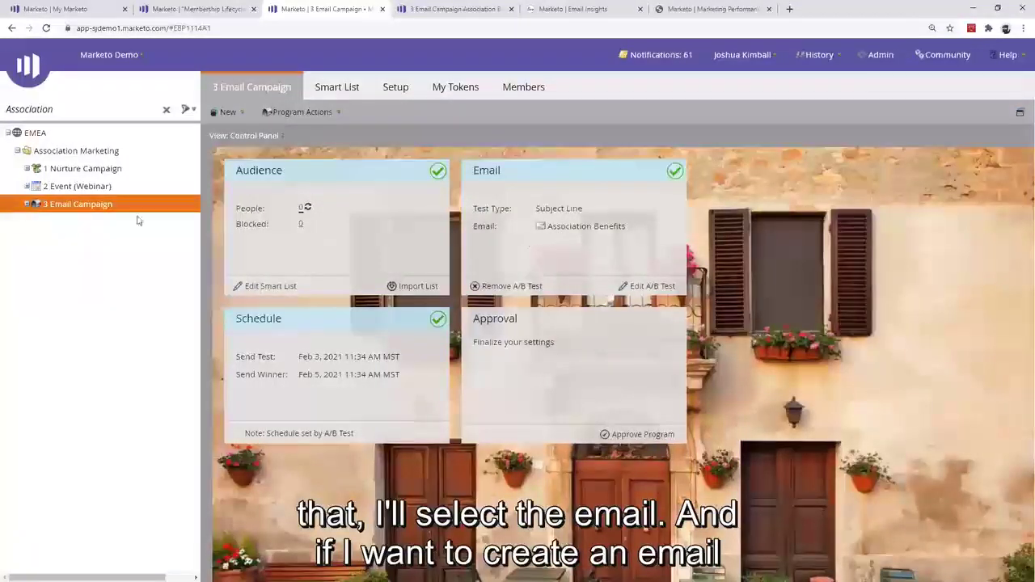
right_click(85, 206)
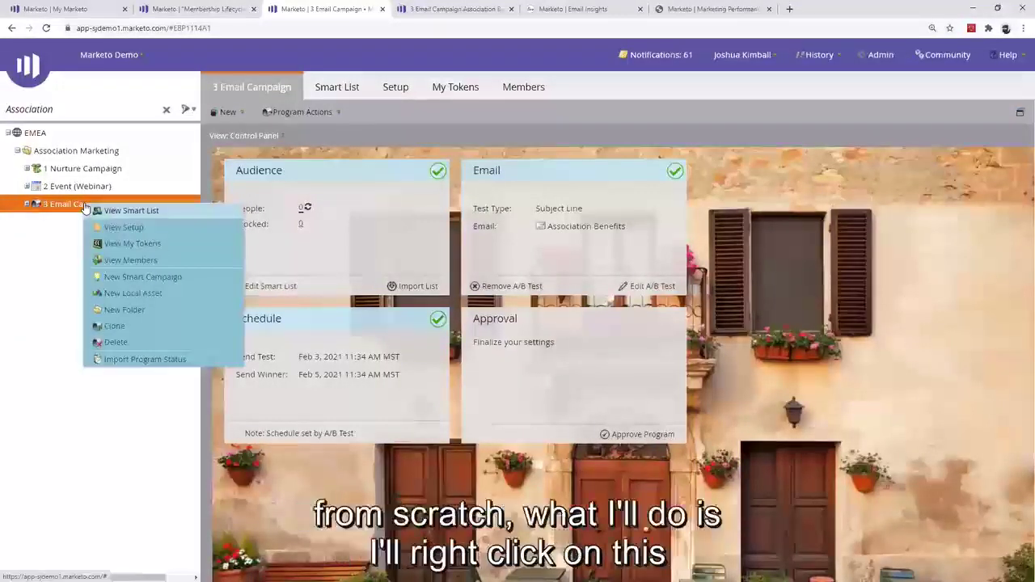
left_click(127, 293)
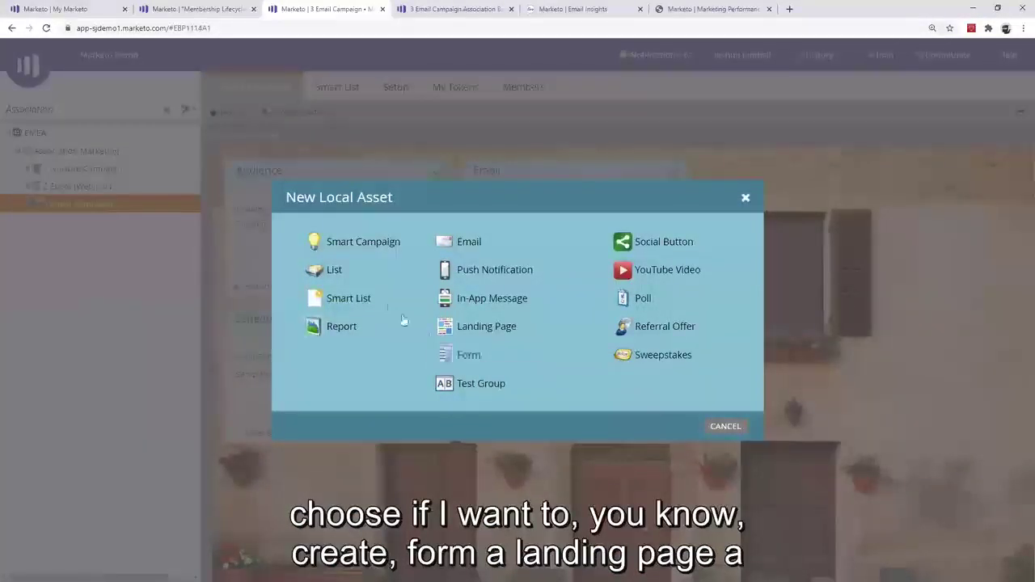
left_click(469, 245)
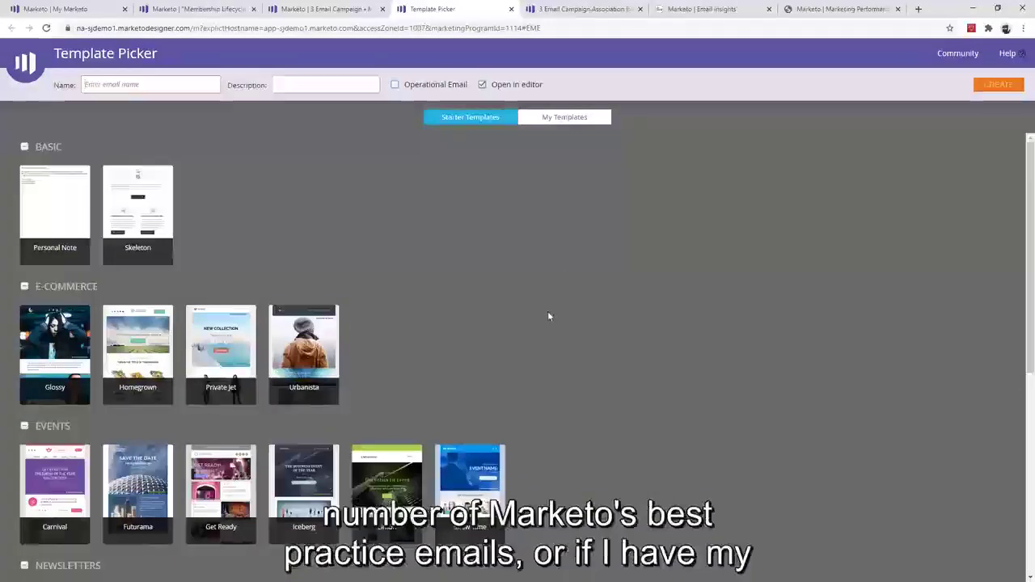
Step: Browse the starter email templates, preview Urbanista in its mobile version, and select it
scroll(545, 312, "down", 3)
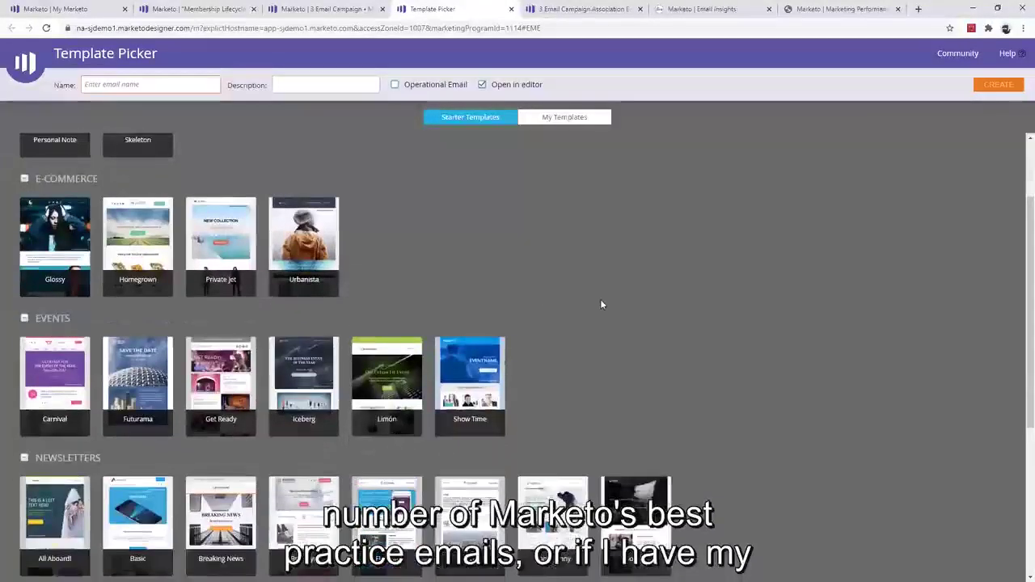
scroll(601, 305, "down", 1)
scroll(600, 302, "down", 1)
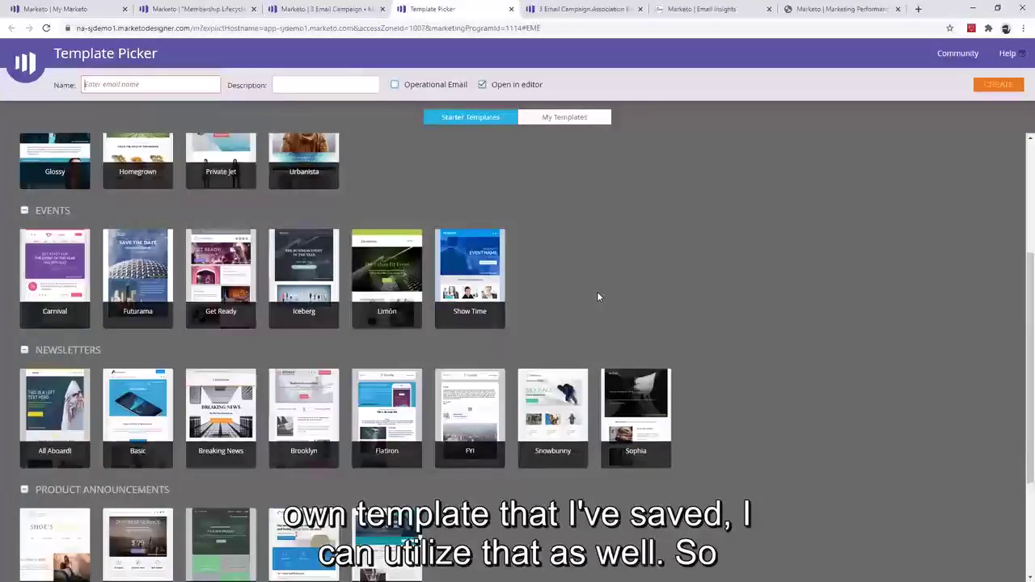
scroll(534, 277, "up", 2)
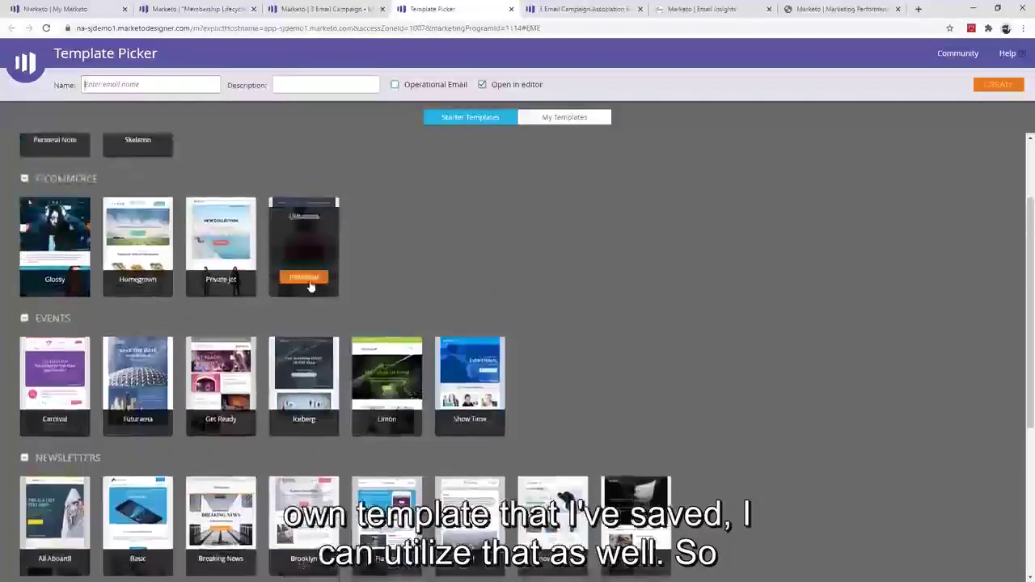
left_click(308, 278)
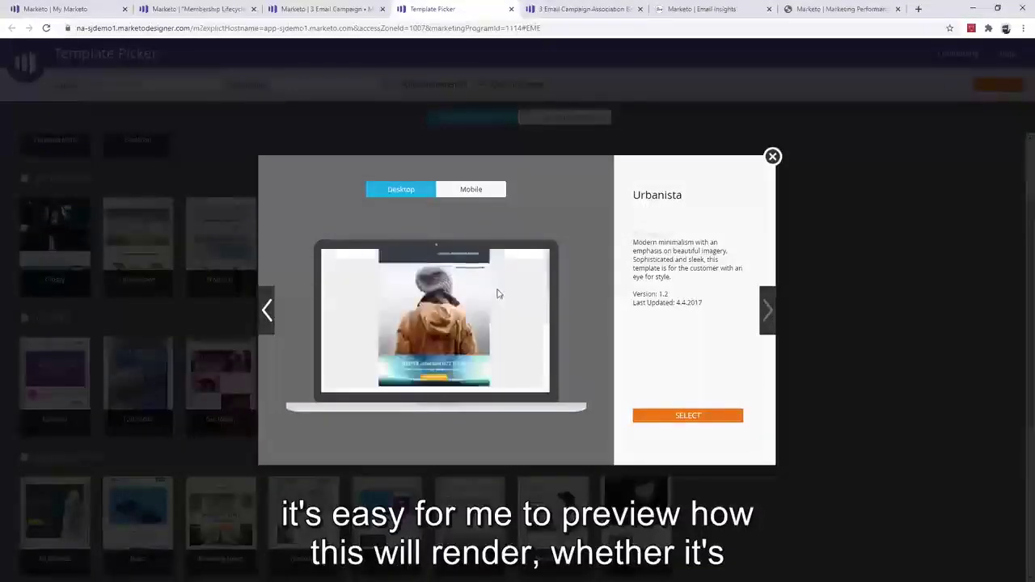
left_click(473, 193)
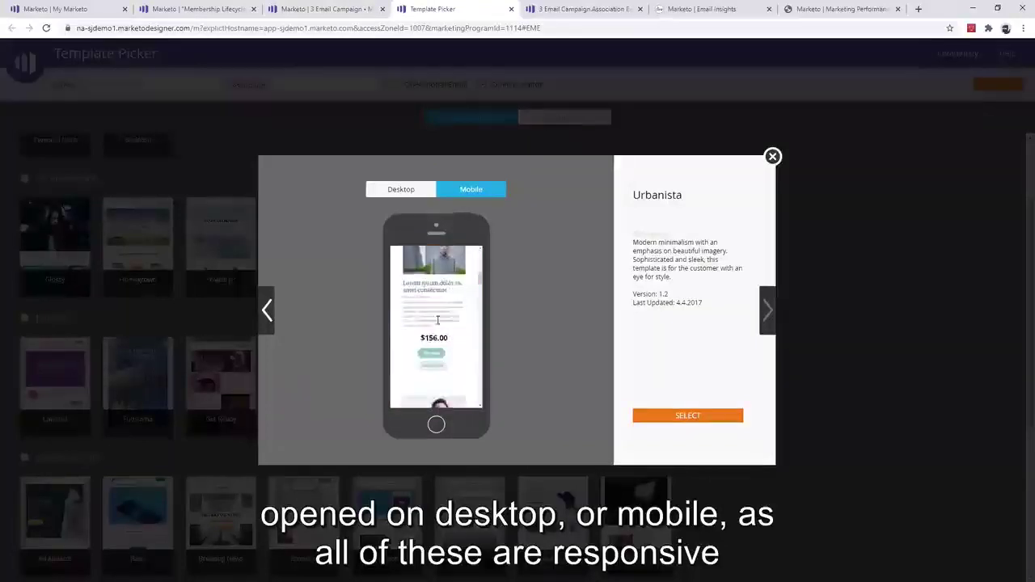
left_click(691, 417)
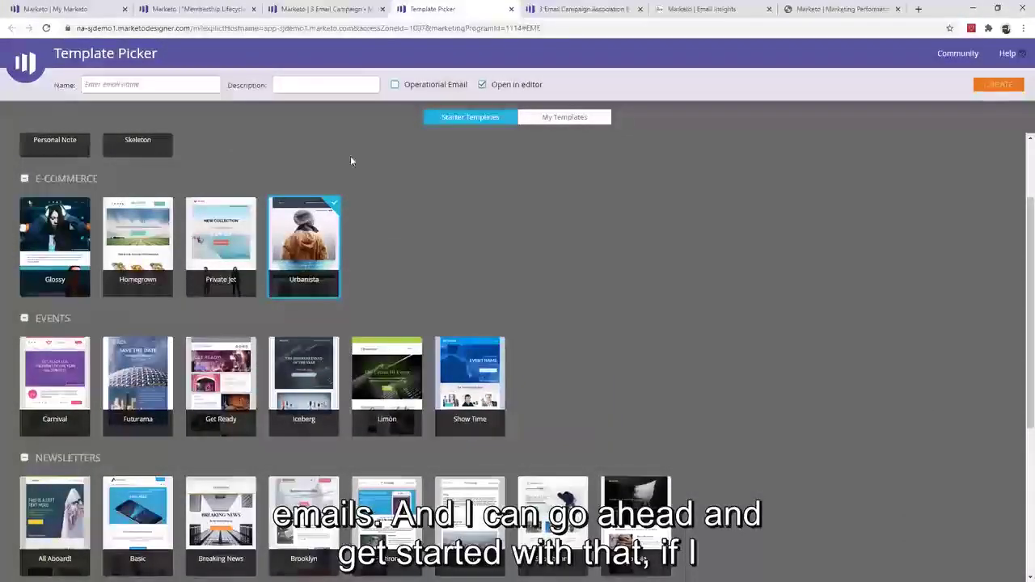
Step: Close the template picker and examine the Association Benefits email in the editor, including its content and the available modules
middle_click(444, 9)
left_click(444, 9)
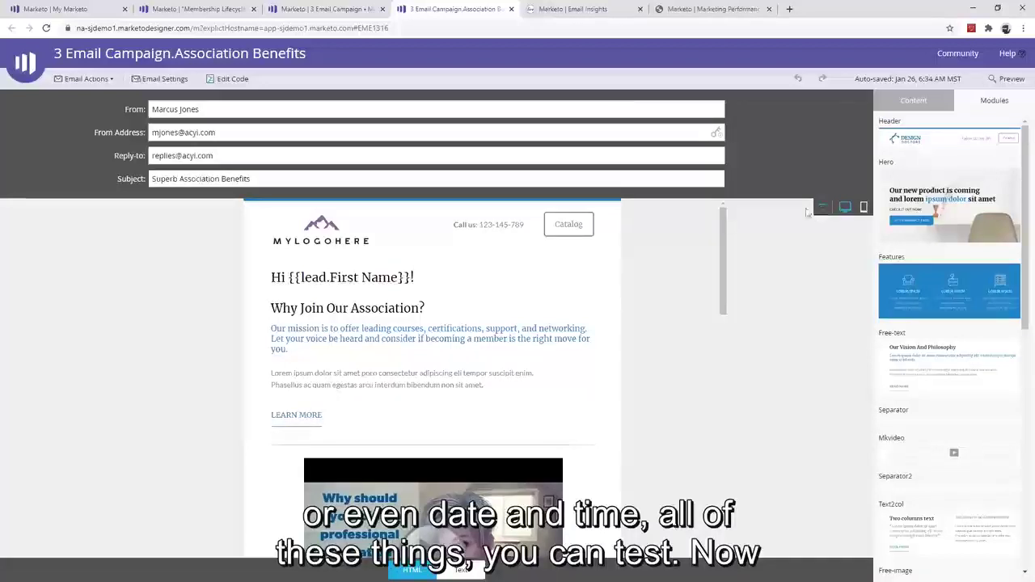
scroll(718, 198, "down", 1)
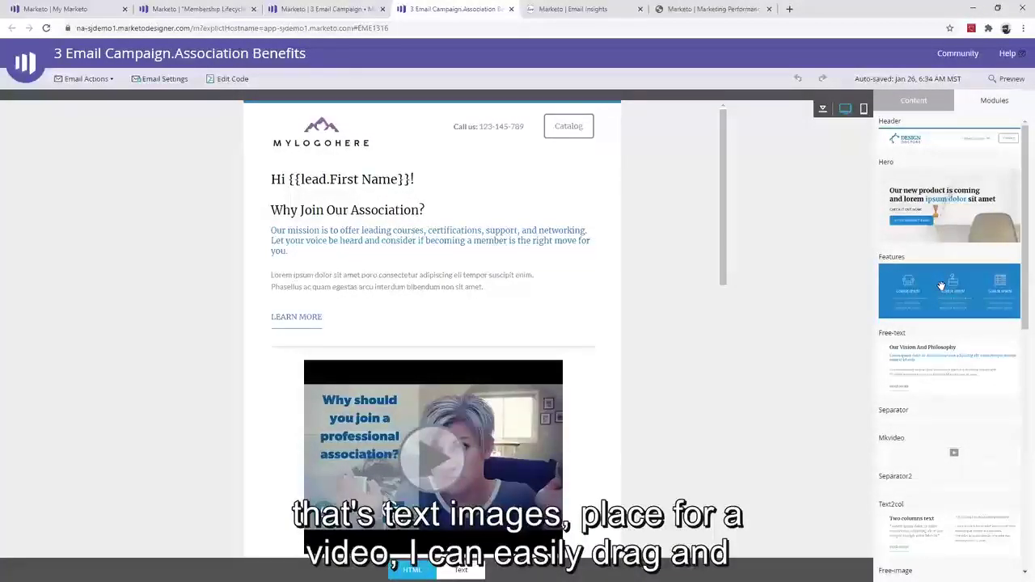
left_click_drag(937, 450, 432, 372)
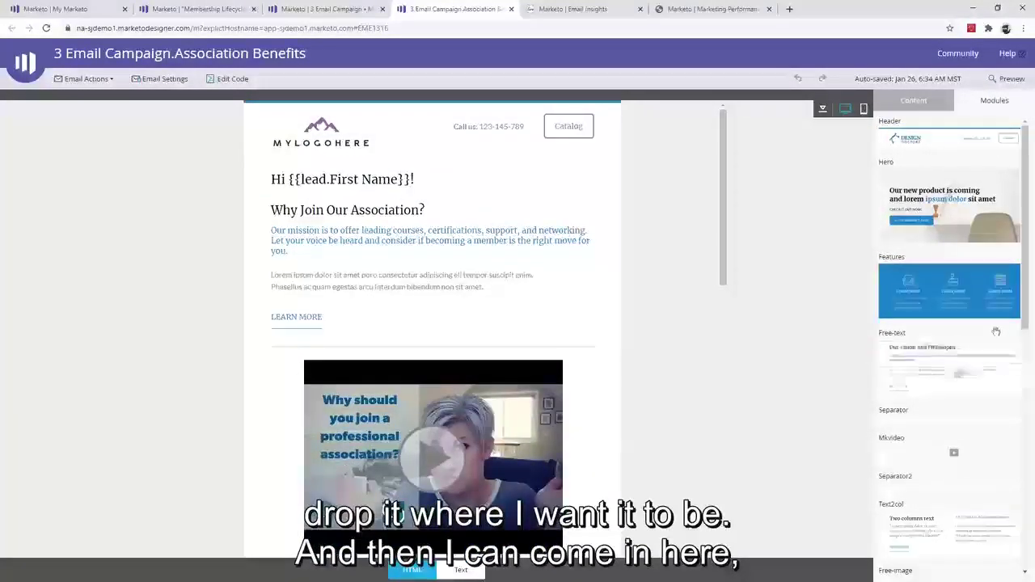
Step: Open the Free-text module's Title for editing and browse the tokens that can be inserted after the first-name greeting
left_click(425, 186)
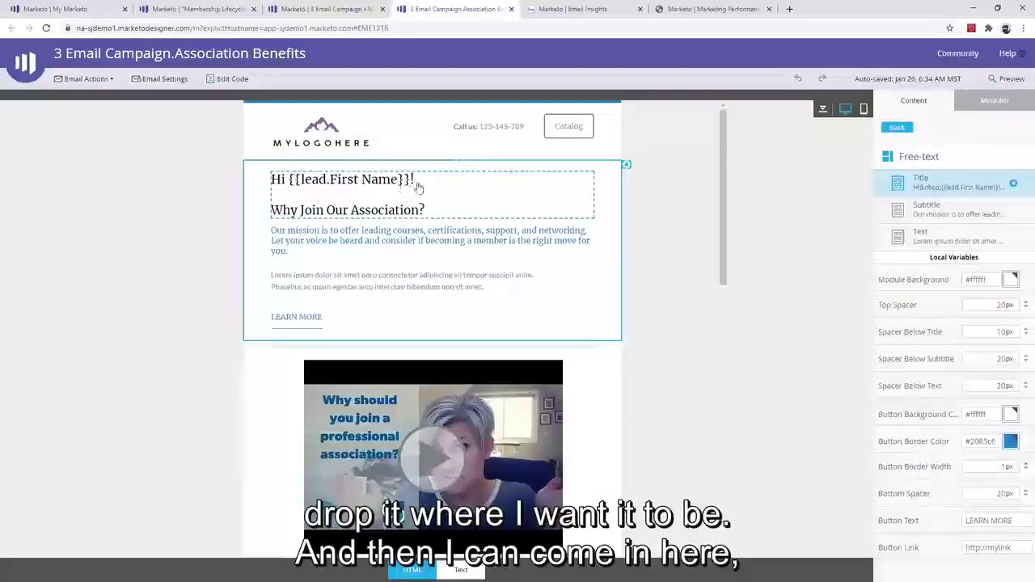
double_click(415, 188)
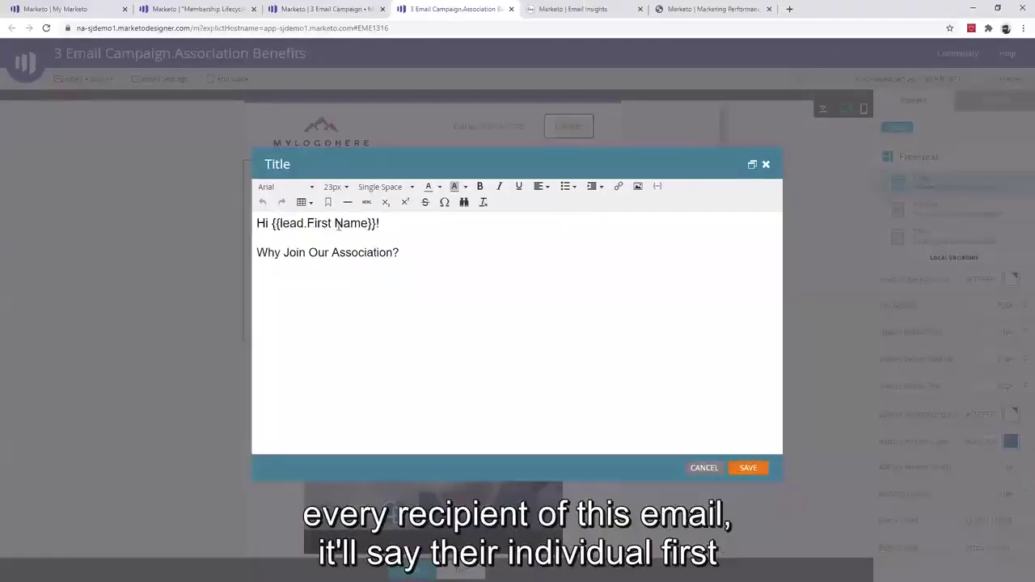
left_click(384, 225)
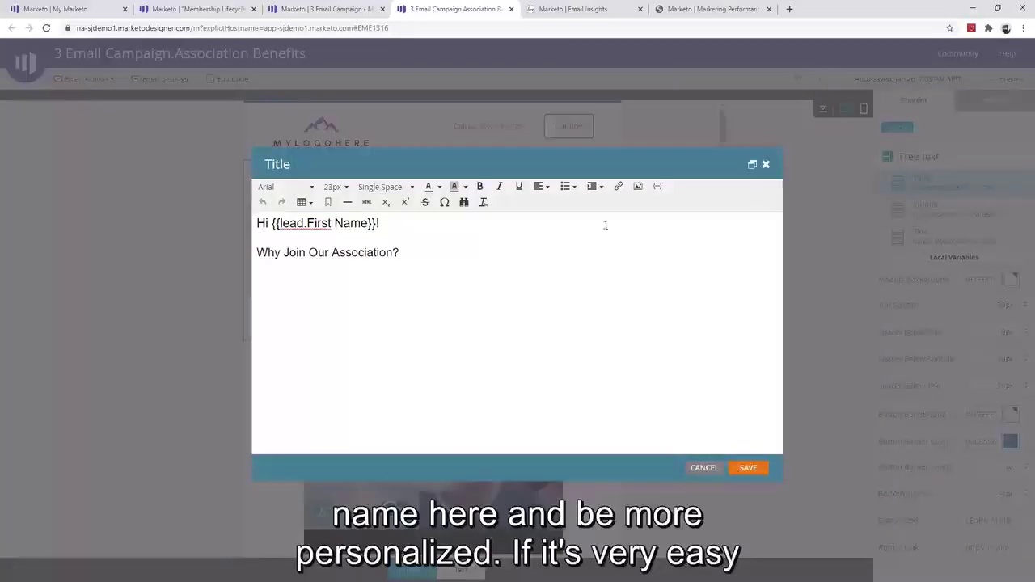
left_click(658, 188)
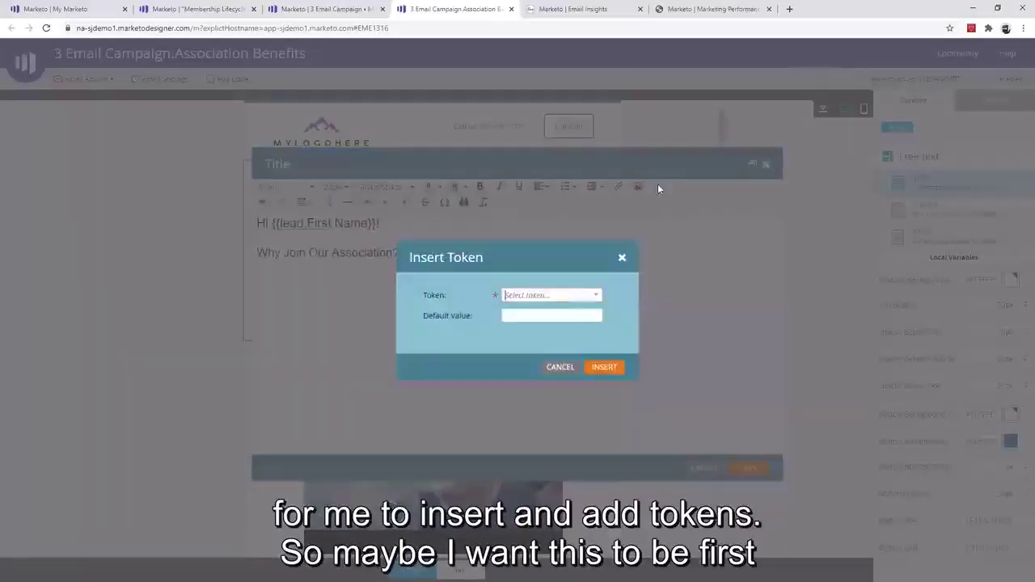
left_click(597, 296)
scroll(659, 340, "down", 5)
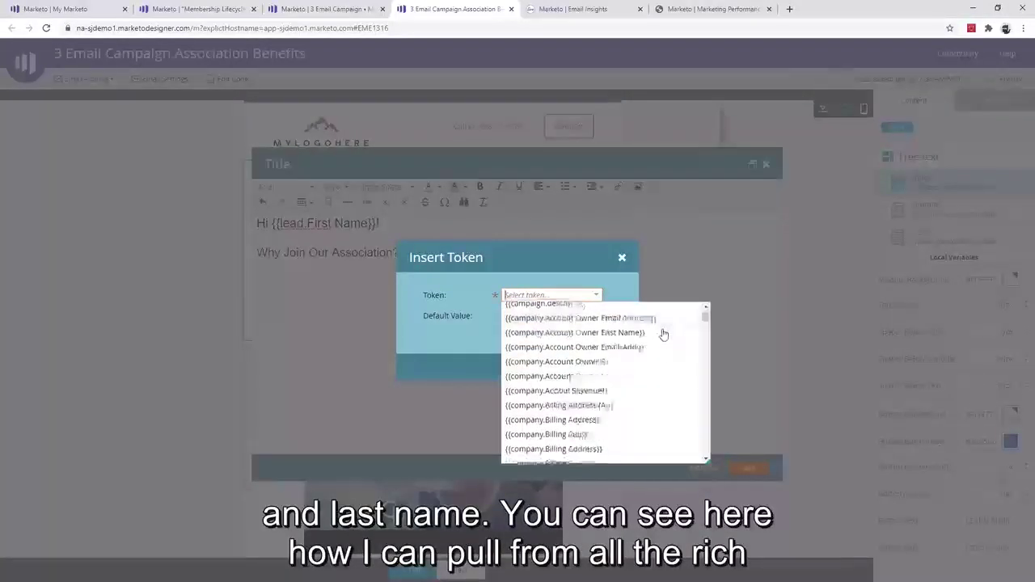
scroll(666, 366, "down", 10)
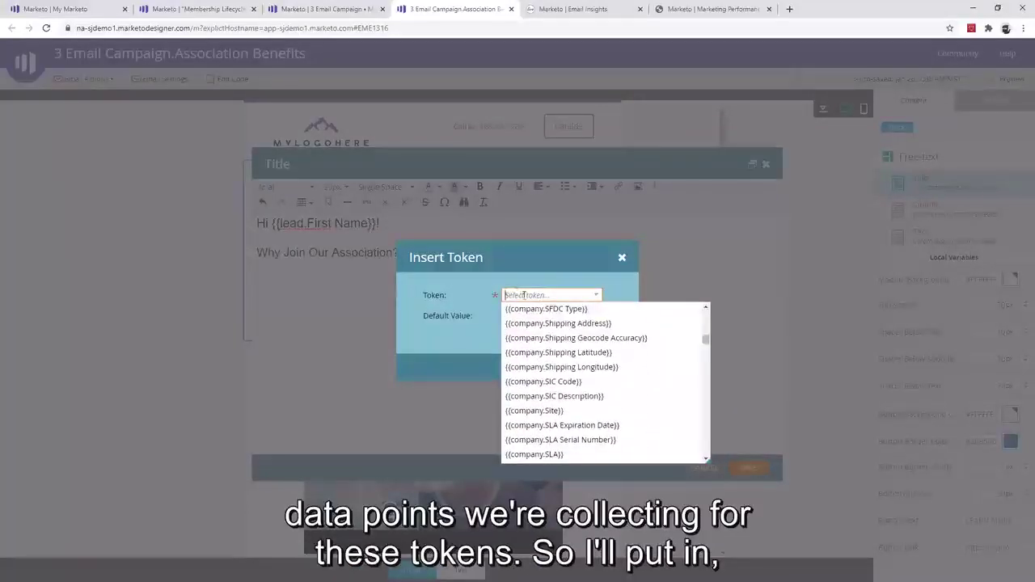
Step: Filter the tokens by "name", insert {{lead.Last Name}} after the greeting, and discard the title edit
type("name")
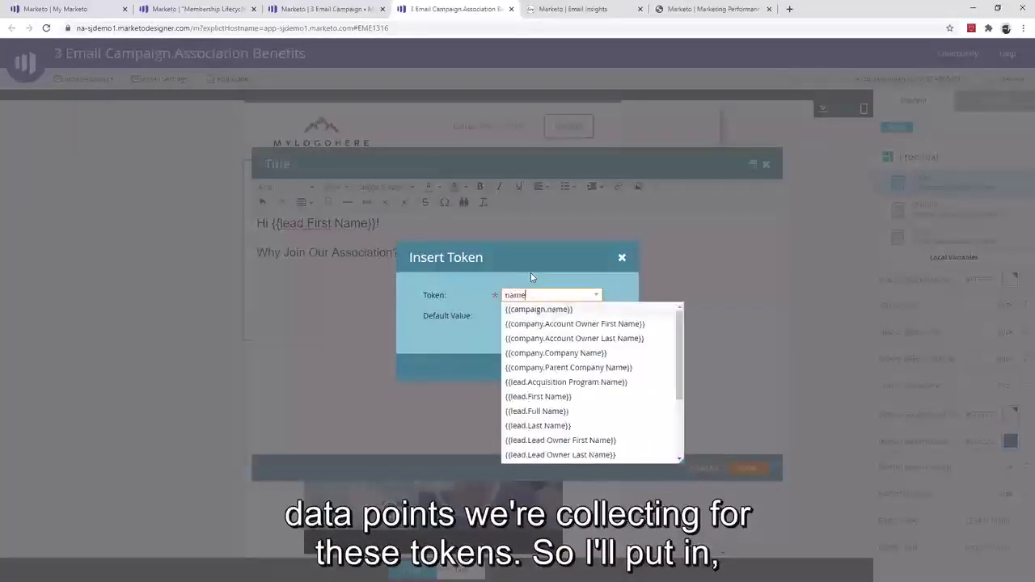
left_click(552, 426)
left_click(605, 367)
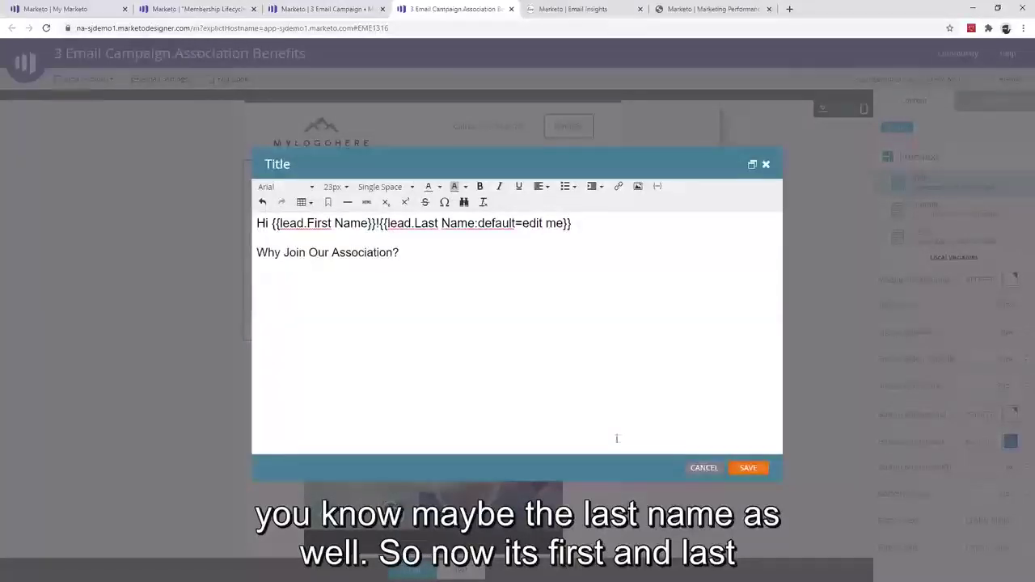
left_click(704, 468)
left_click(675, 203)
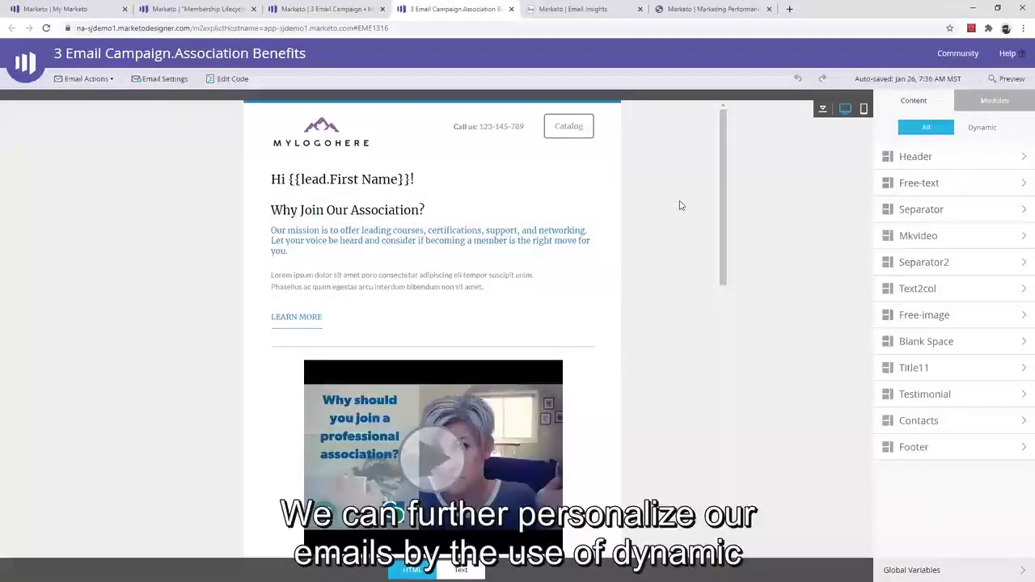
Step: View the email's dynamic content for the Practicing Function segmentation, comparing the Student version with the Default version
left_click(982, 129)
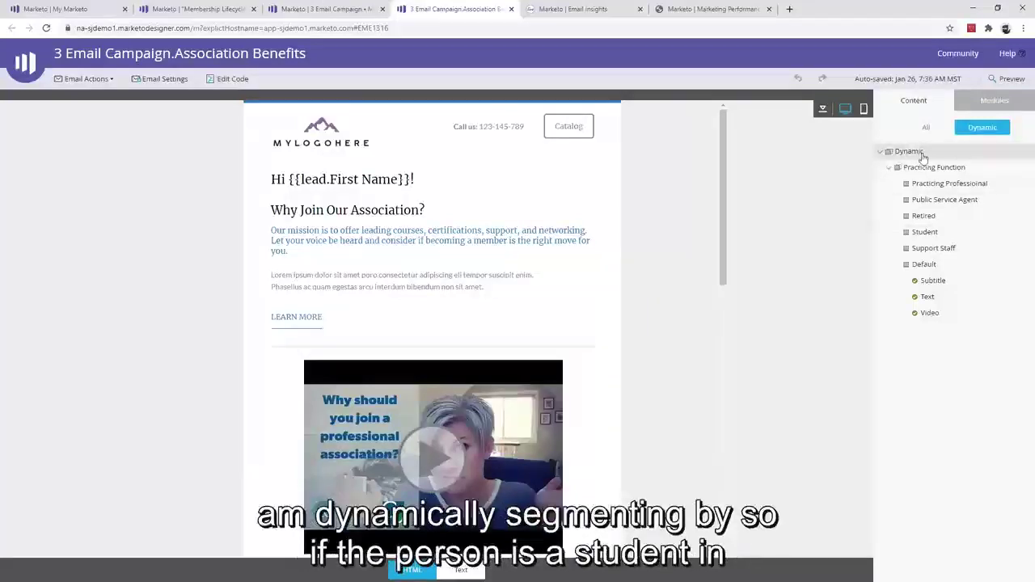
left_click(925, 232)
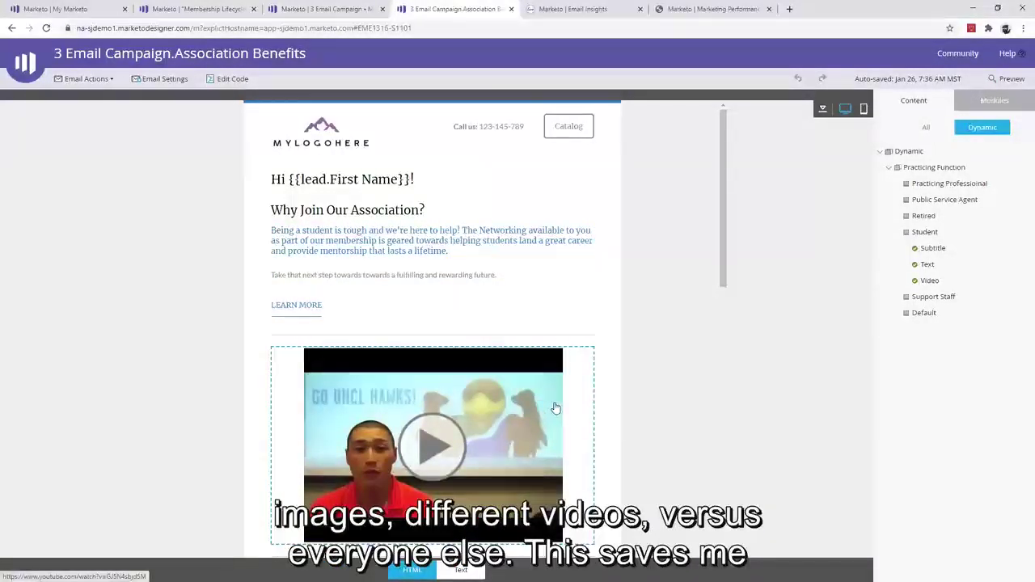
left_click(922, 314)
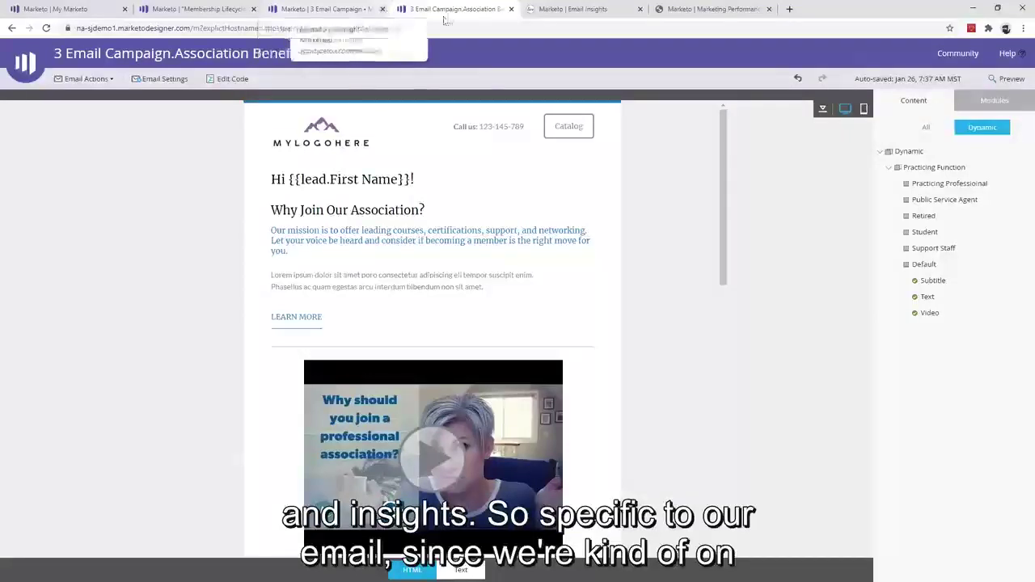
Step: Switch to Email Insights and examine the sent-date range and comparison period options without changing them
left_click(561, 10)
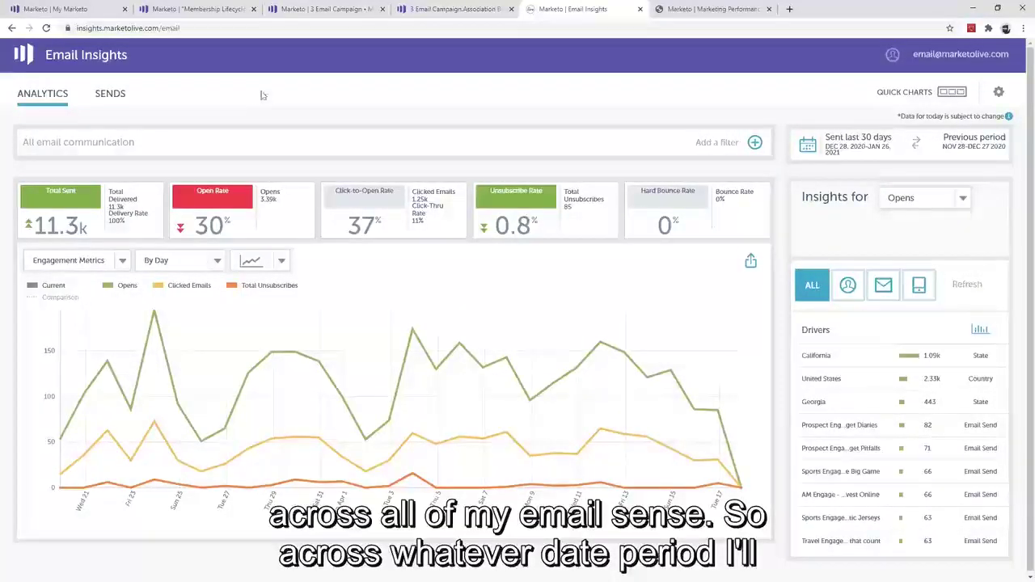
left_click(846, 150)
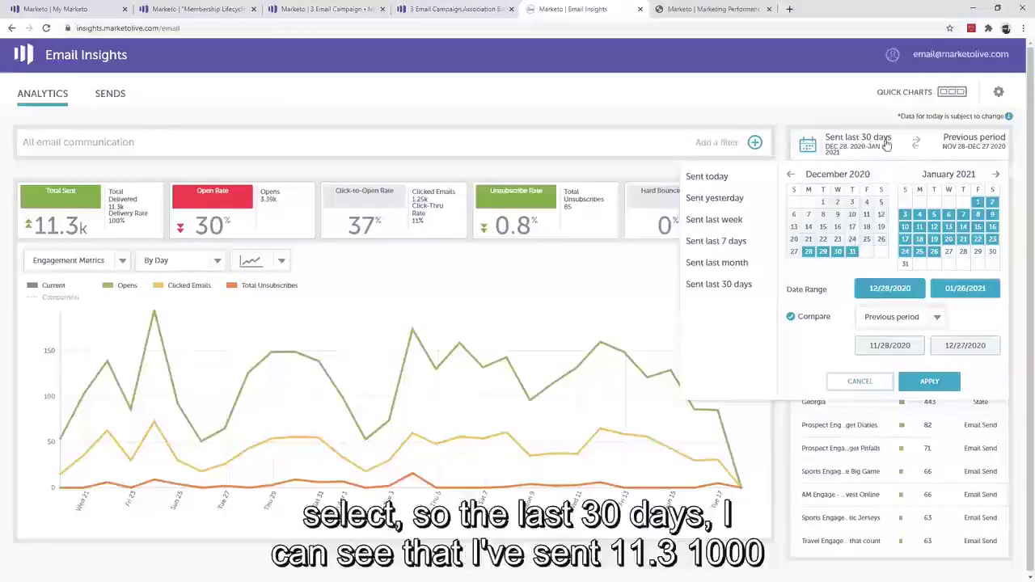
left_click(300, 113)
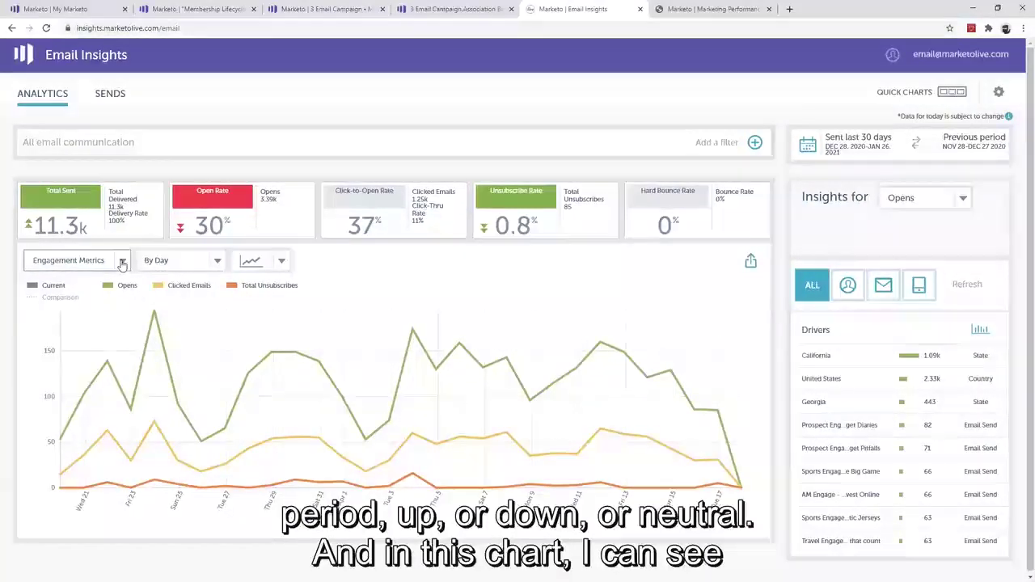
Step: Add Total Delivered to the chart's metrics, and restore the chart to Engagement Metrics only
left_click(122, 263)
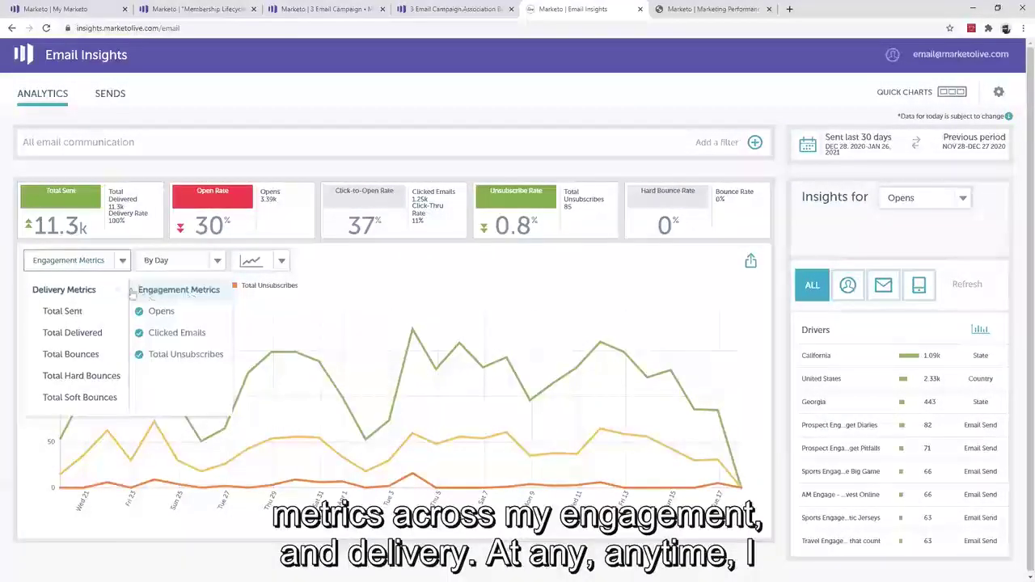
left_click(34, 333)
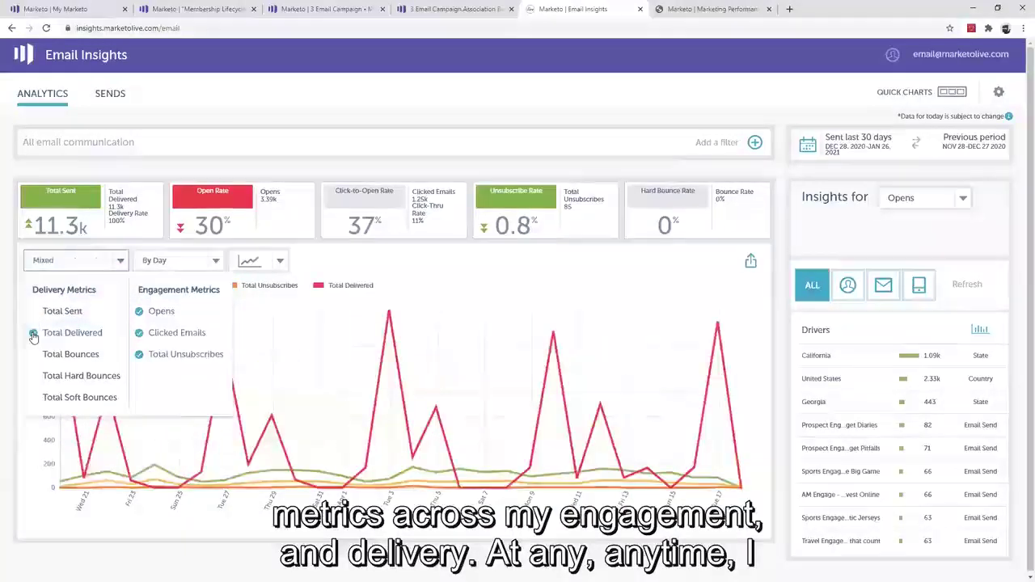
left_click(182, 290)
left_click(538, 261)
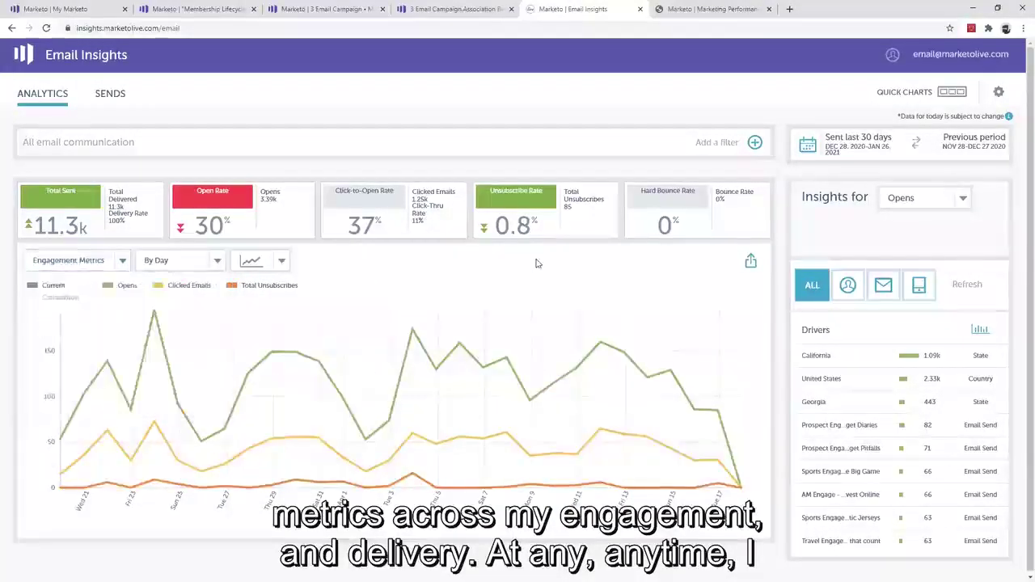
Step: Examine the Audience and Content filter options for the email analytics without applying a filter
left_click(754, 142)
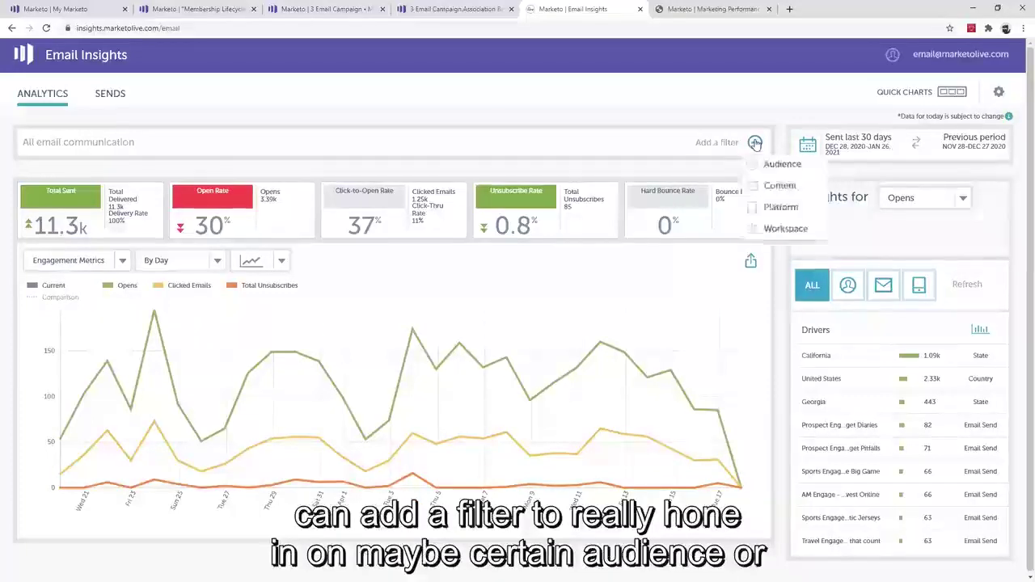
left_click(812, 167)
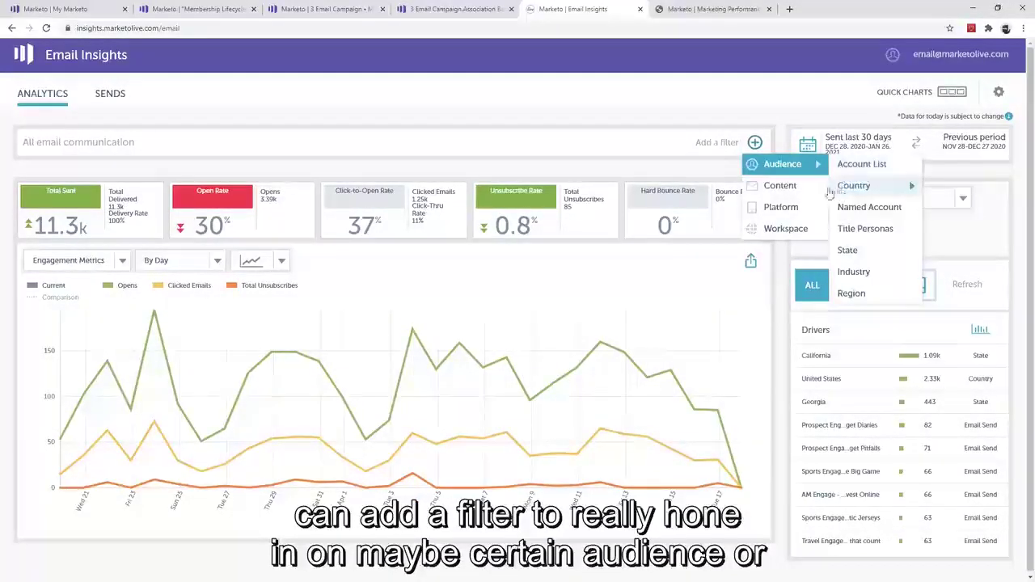
left_click(788, 186)
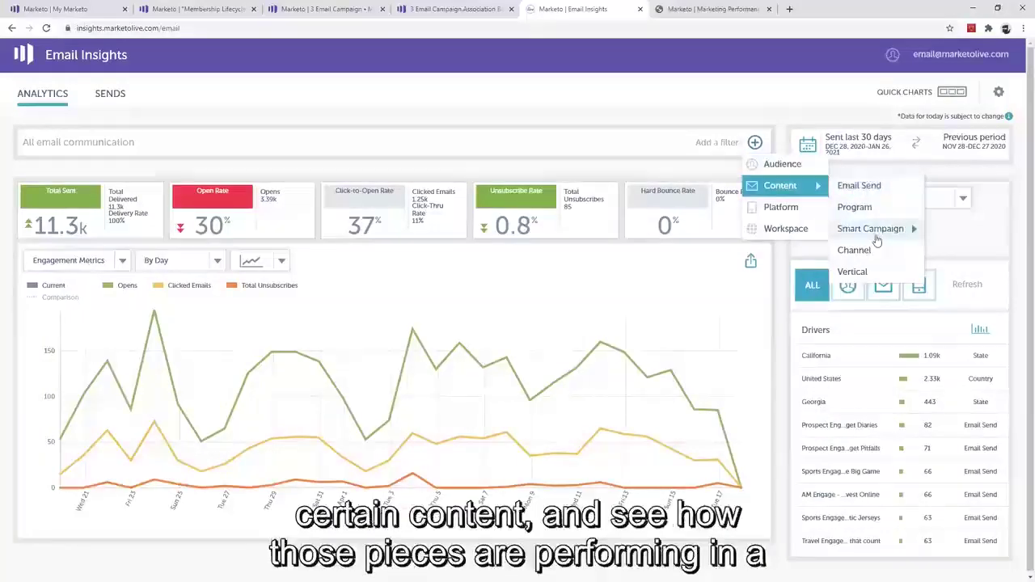
left_click(649, 114)
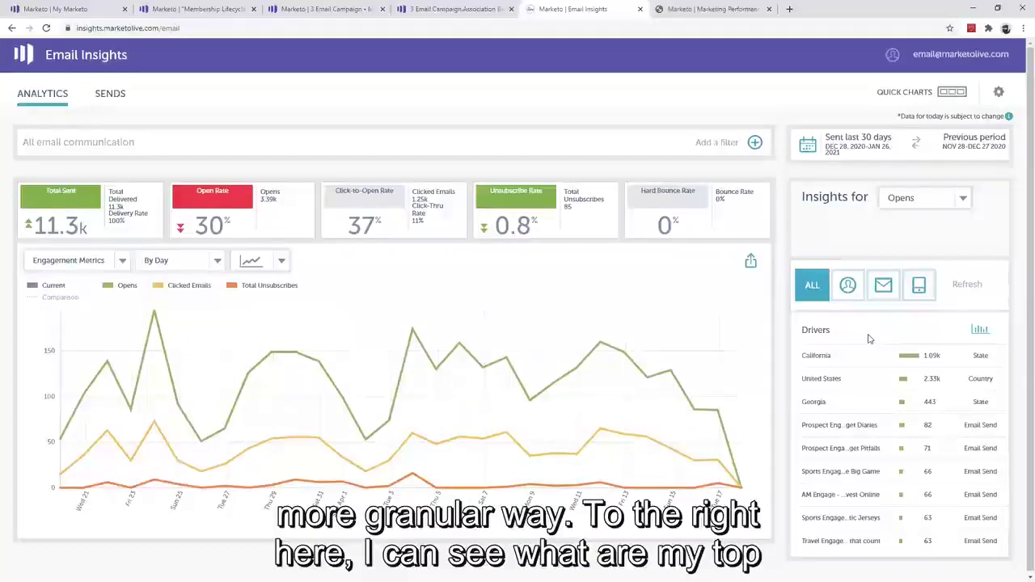
Step: View the top drivers of opens by audience, by email content, and by device platform
left_click(848, 287)
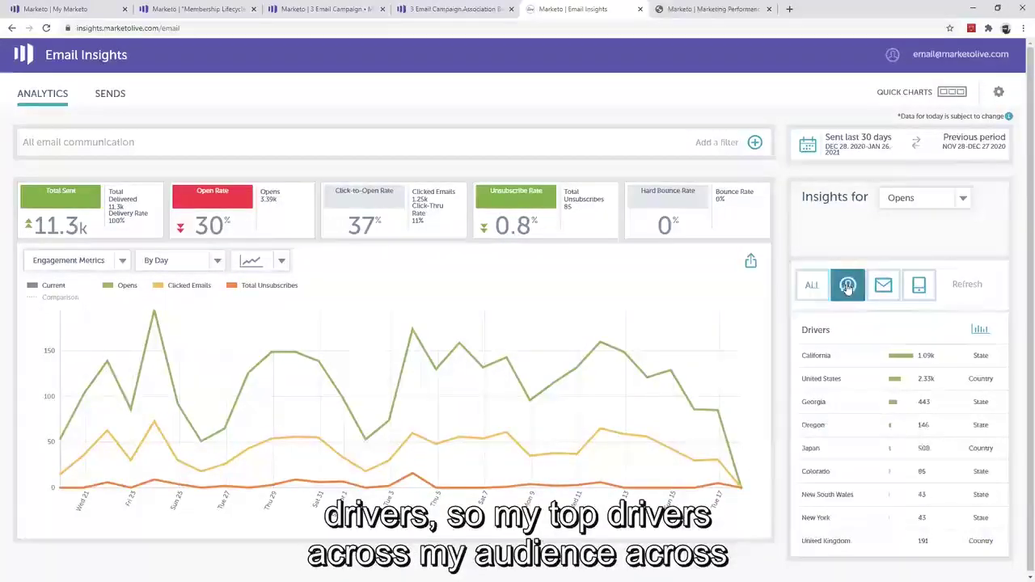
left_click(886, 295)
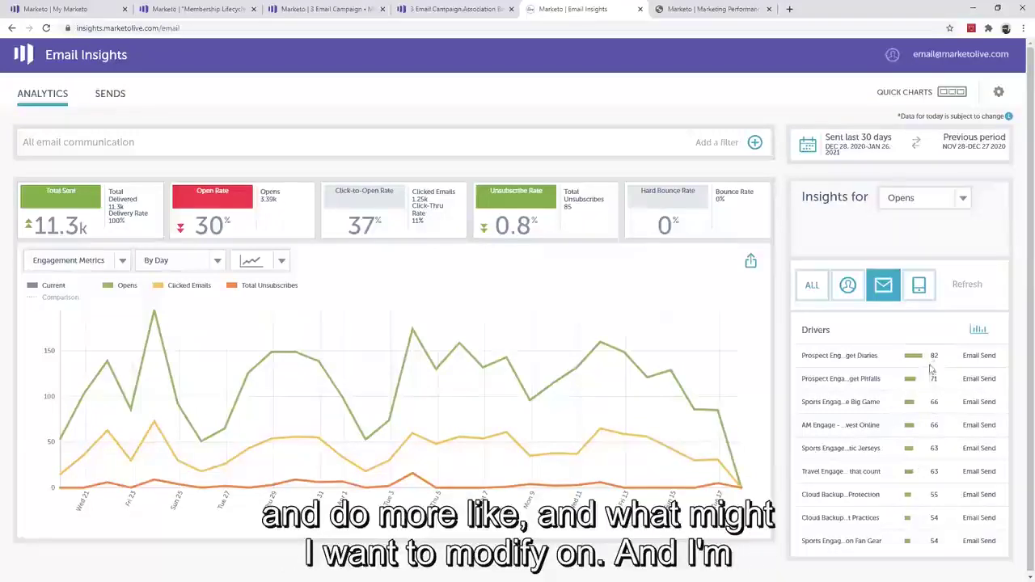
left_click(920, 288)
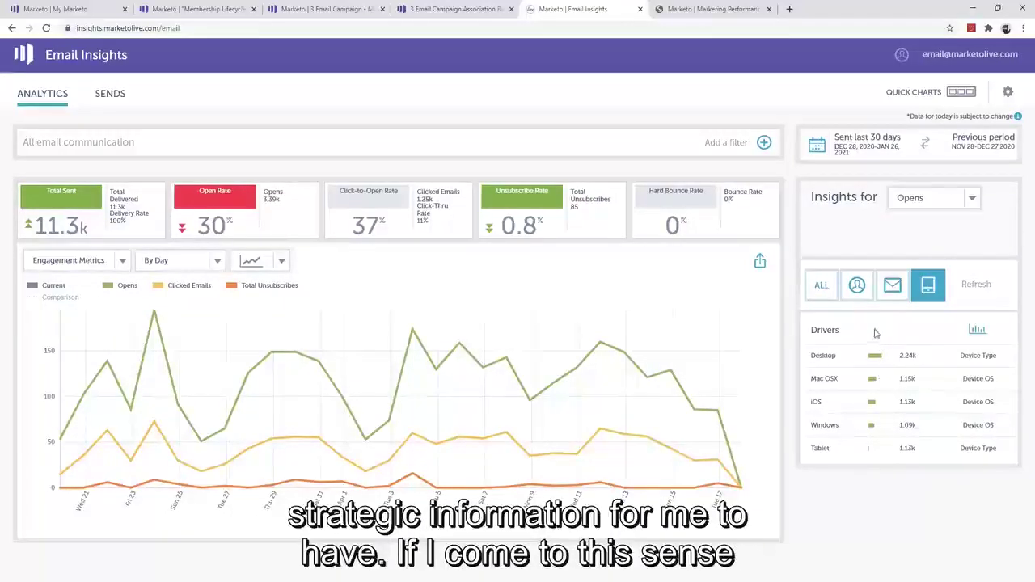
Step: Examine the delivery and engagement metrics of the individual email sends, and return to the analytics overview
left_click(110, 95)
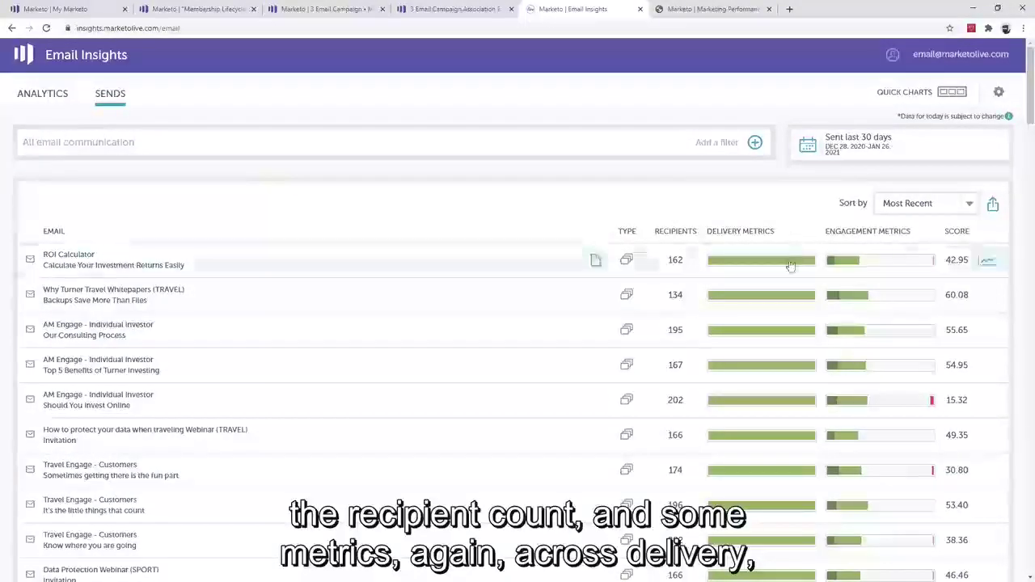
mouse_move(790, 266)
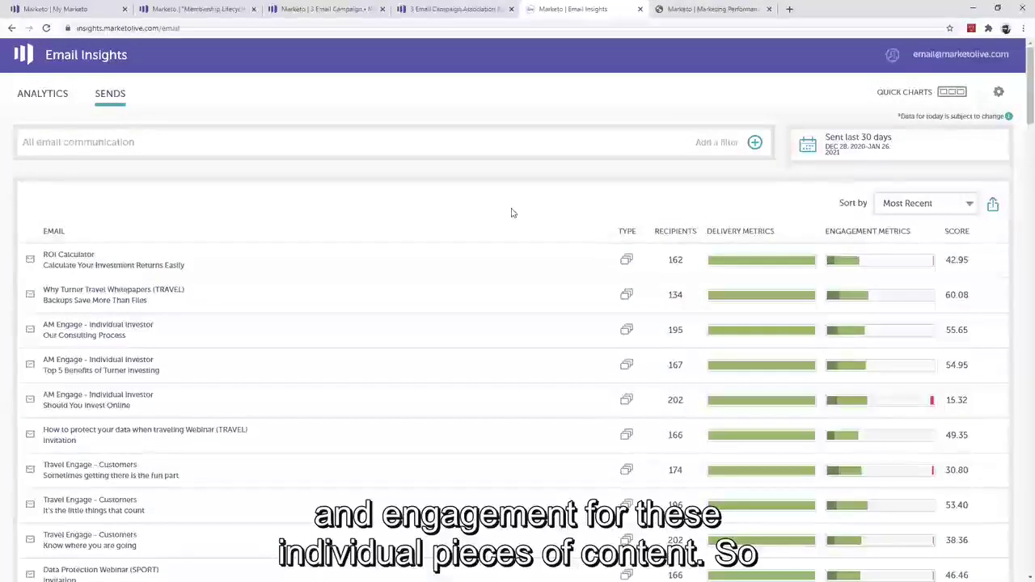
left_click(45, 95)
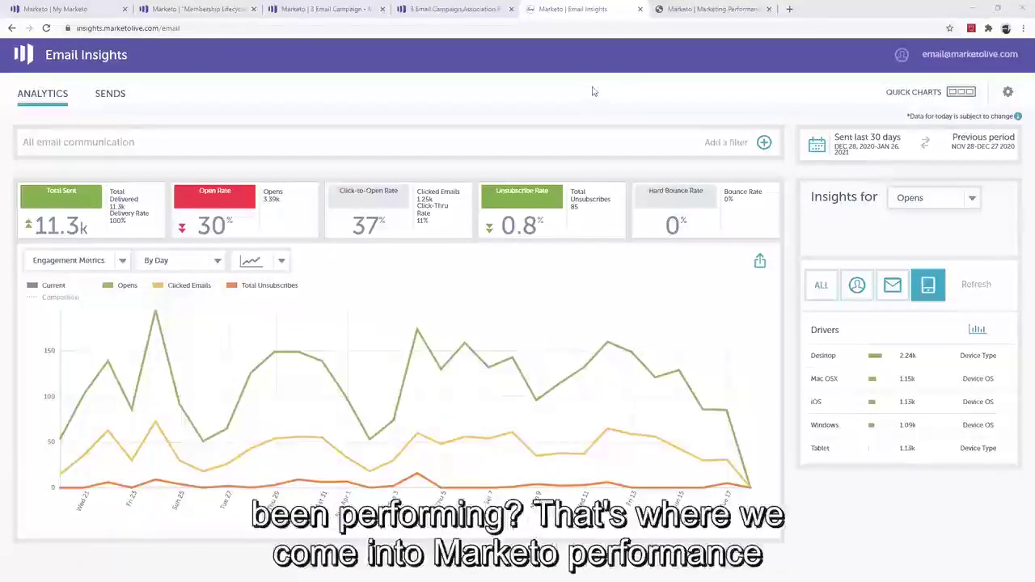
Step: Switch to Performance Insights and examine the measures offered for viewing performance, keeping Successes
left_click(707, 11)
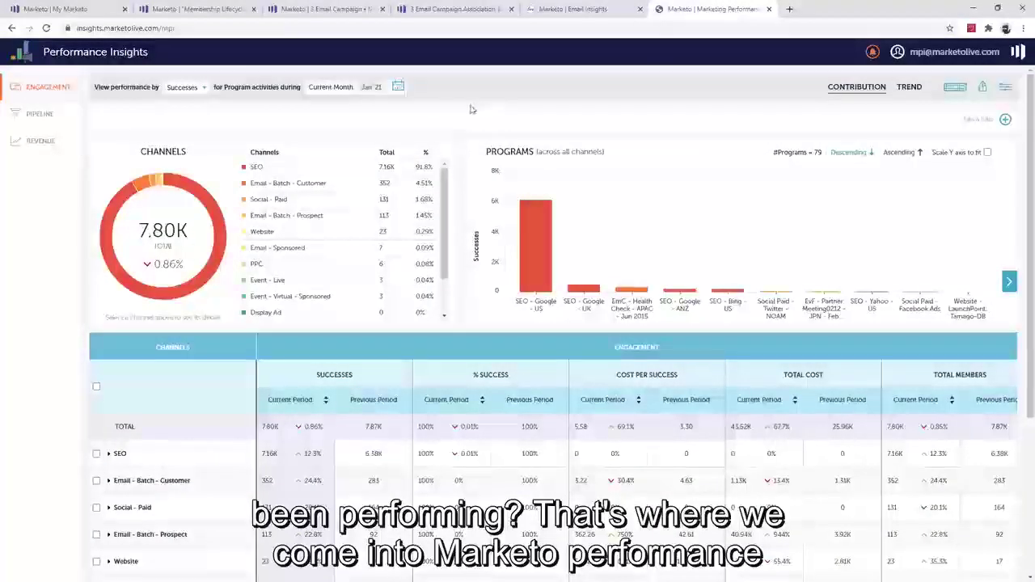
left_click(205, 89)
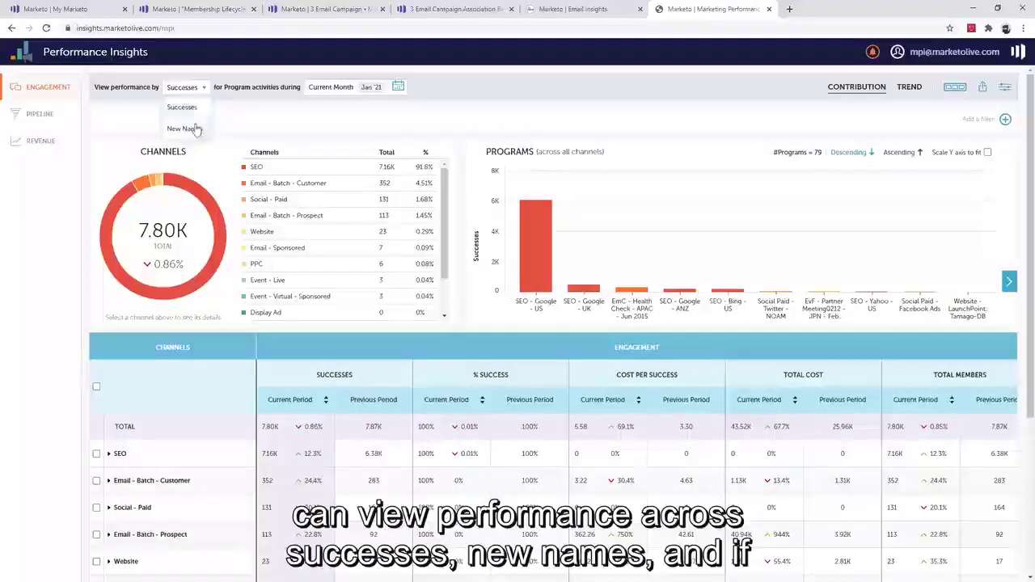
left_click(260, 109)
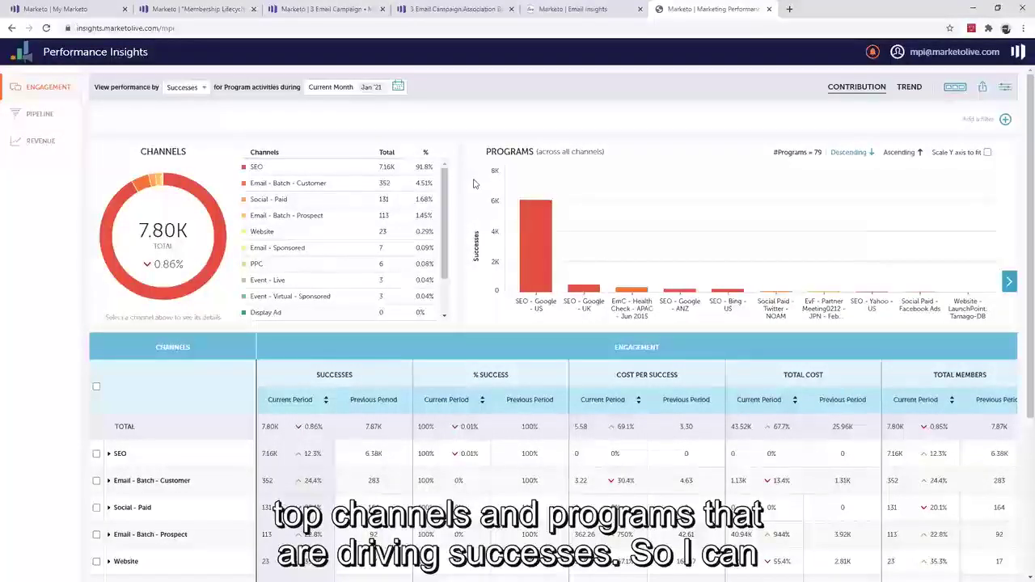
Step: Examine the channels list and the engagement table's successes, cost and total members for each channel
left_click_drag(445, 182, 445, 186)
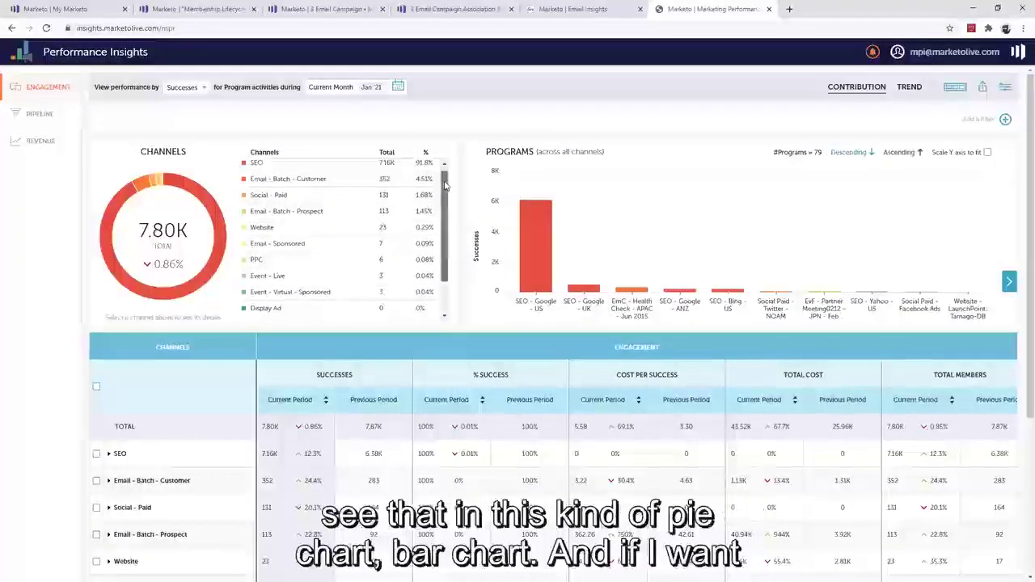
scroll(445, 206, "up", 1)
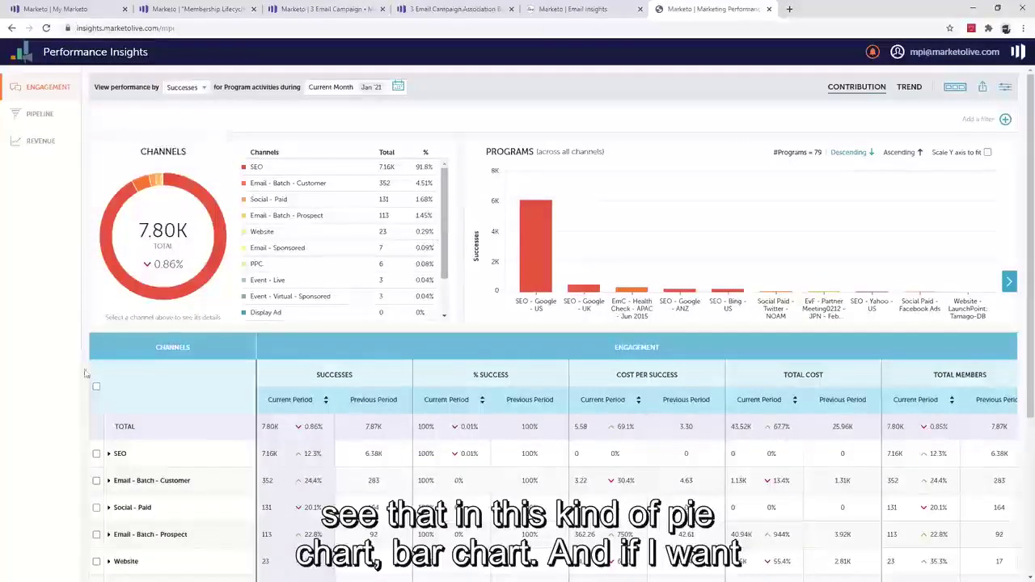
scroll(218, 283, "down", 3)
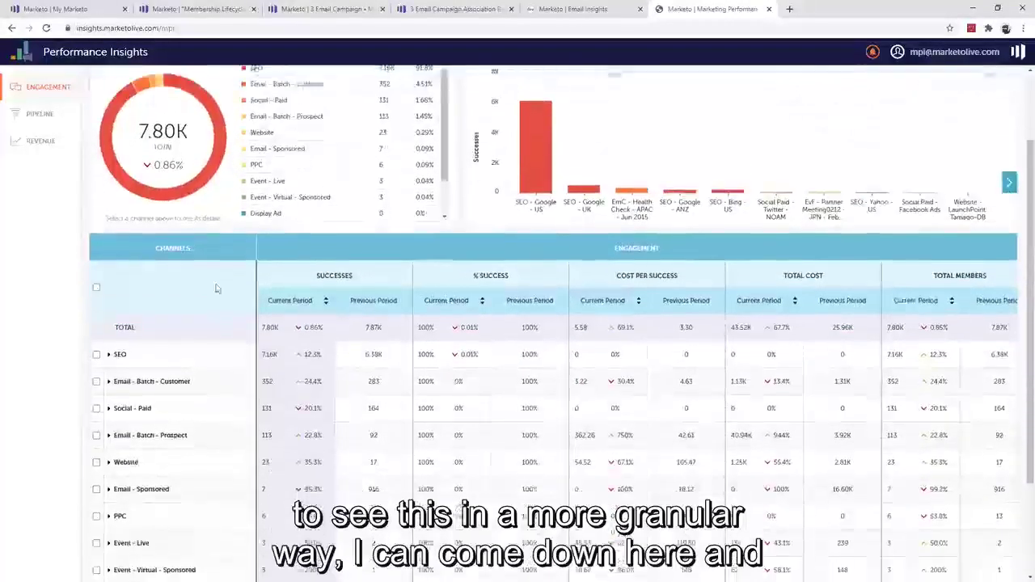
scroll(210, 223, "down", 1)
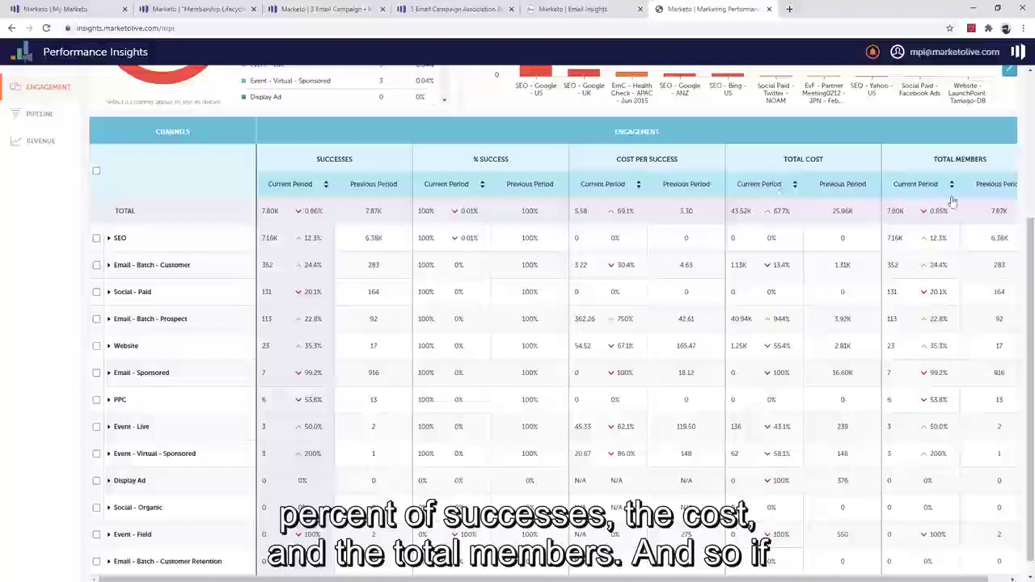
Step: List the programs under the Email - Batch - Prospect channel, and view the engagement performance by New Names
left_click(108, 320)
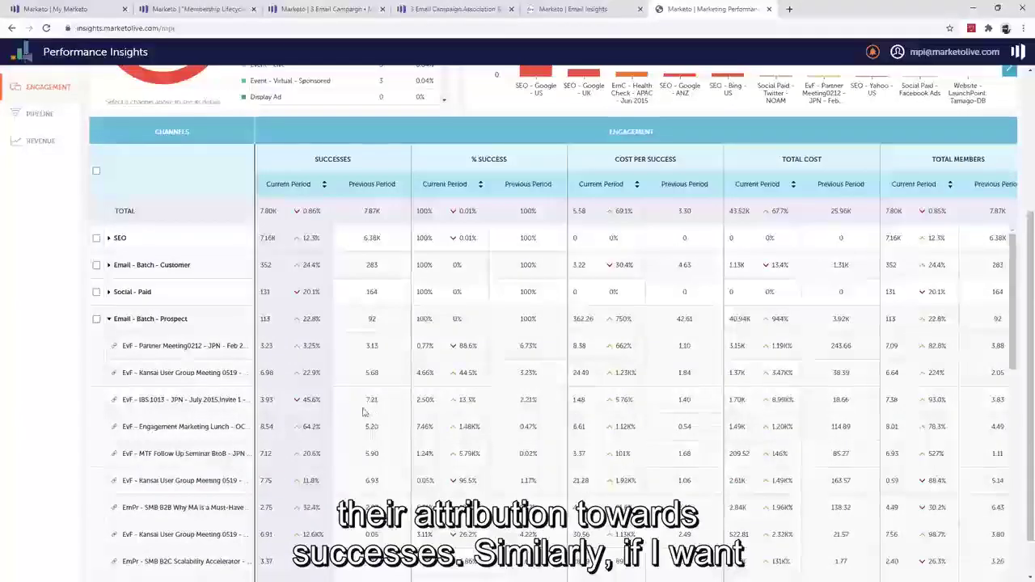
scroll(362, 405, "up", 5)
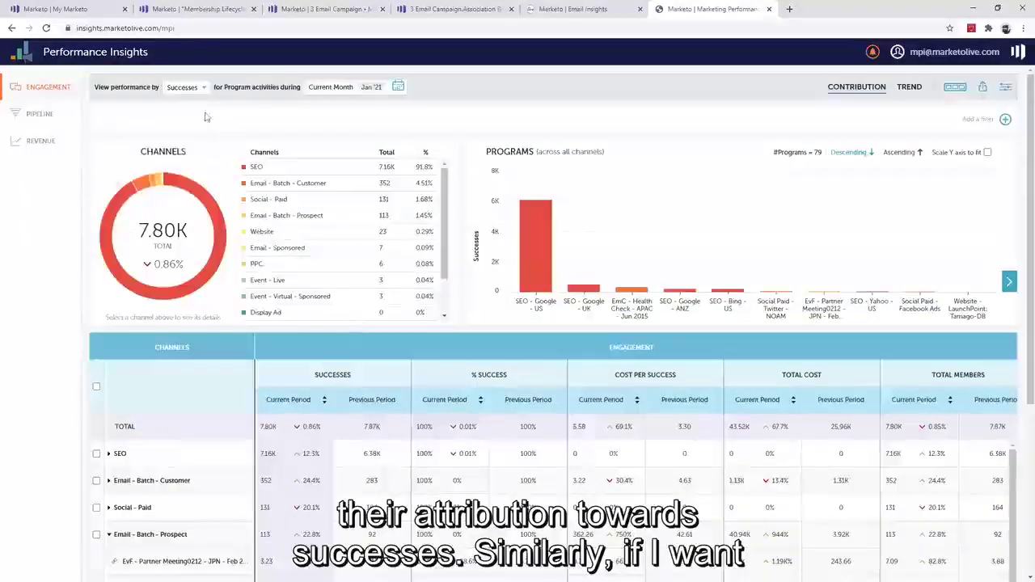
left_click(205, 87)
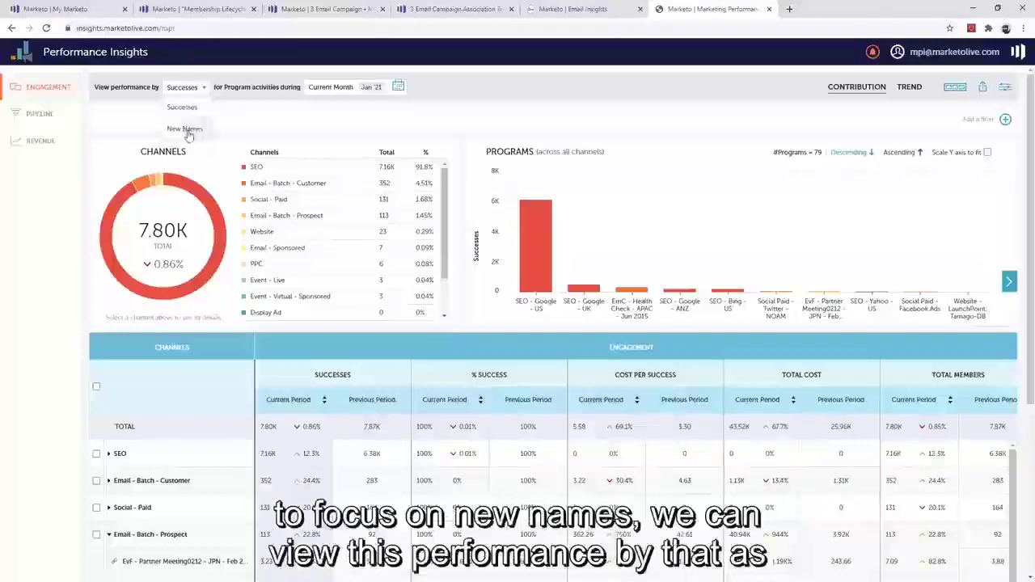
left_click(187, 126)
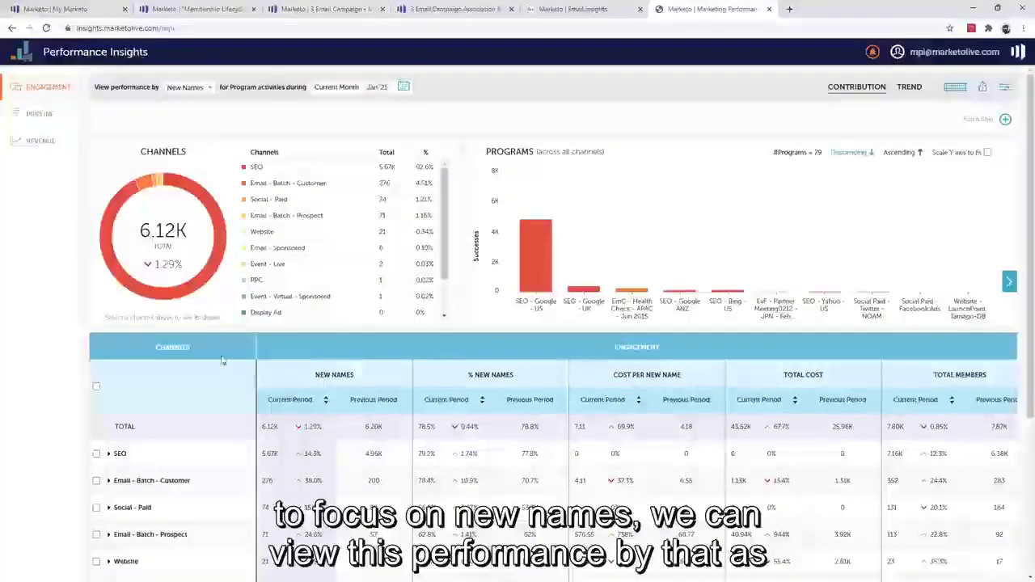
scroll(222, 358, "down", 3)
scroll(218, 285, "down", 2)
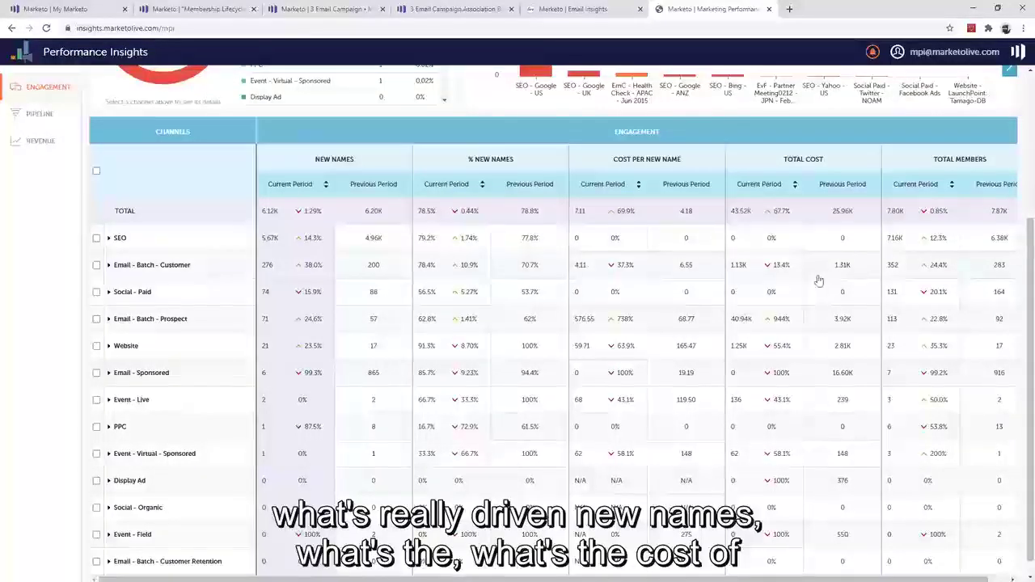
Step: Examine the Program Tag filter options and the values offered for Product, without applying a filter
scroll(194, 370, "up", 3)
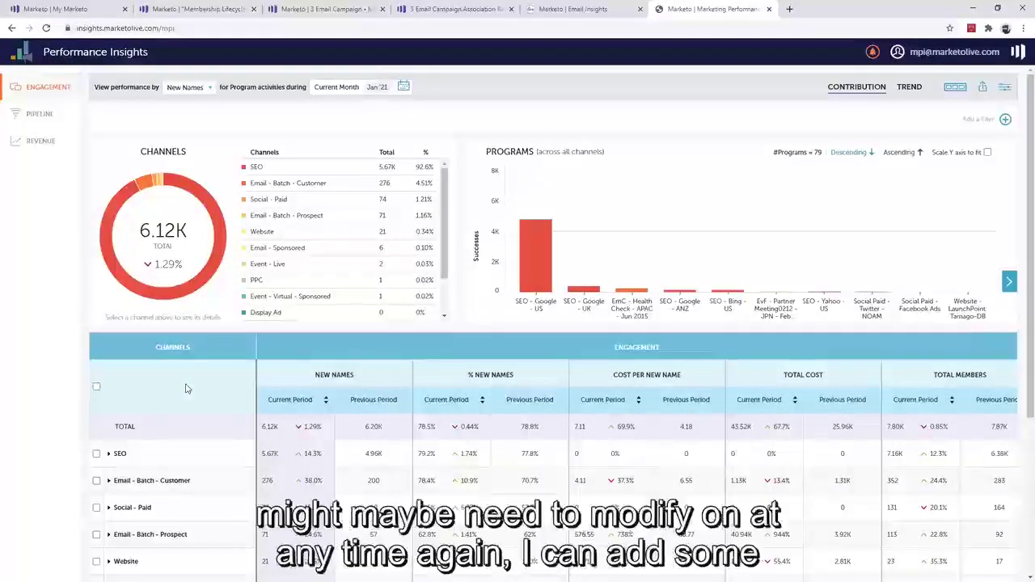
left_click(1005, 120)
mouse_move(963, 144)
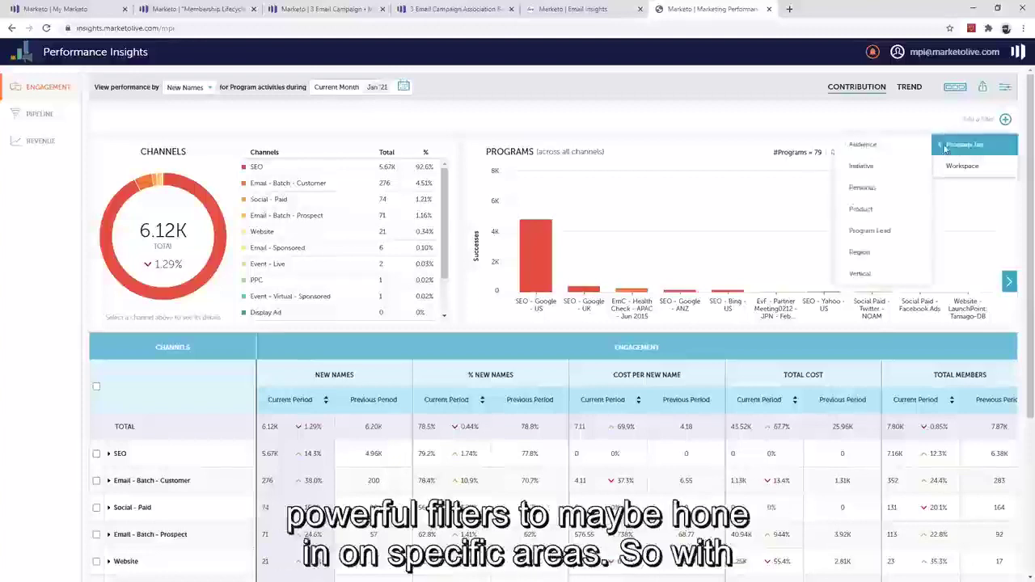
mouse_move(872, 209)
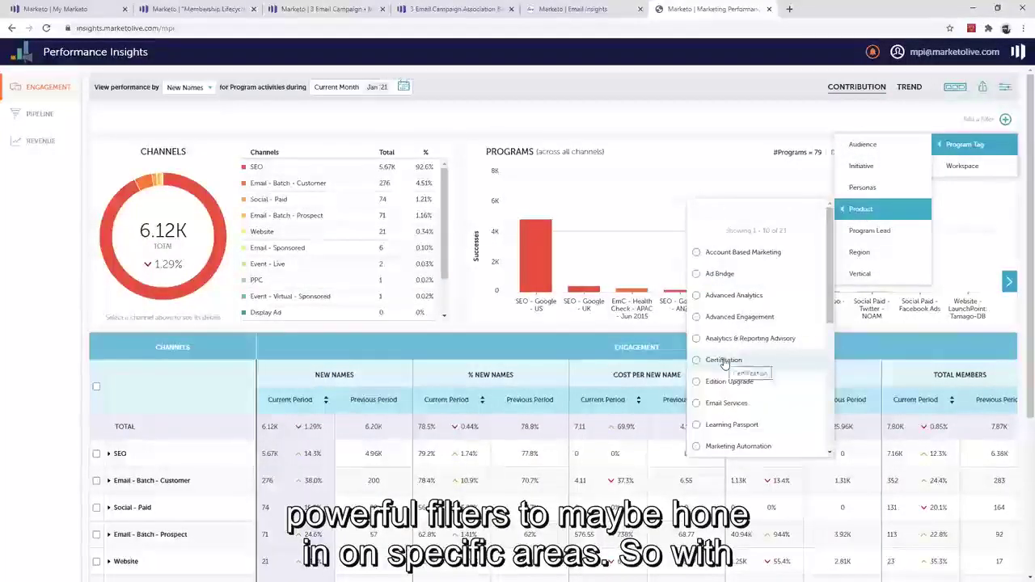
left_click(659, 86)
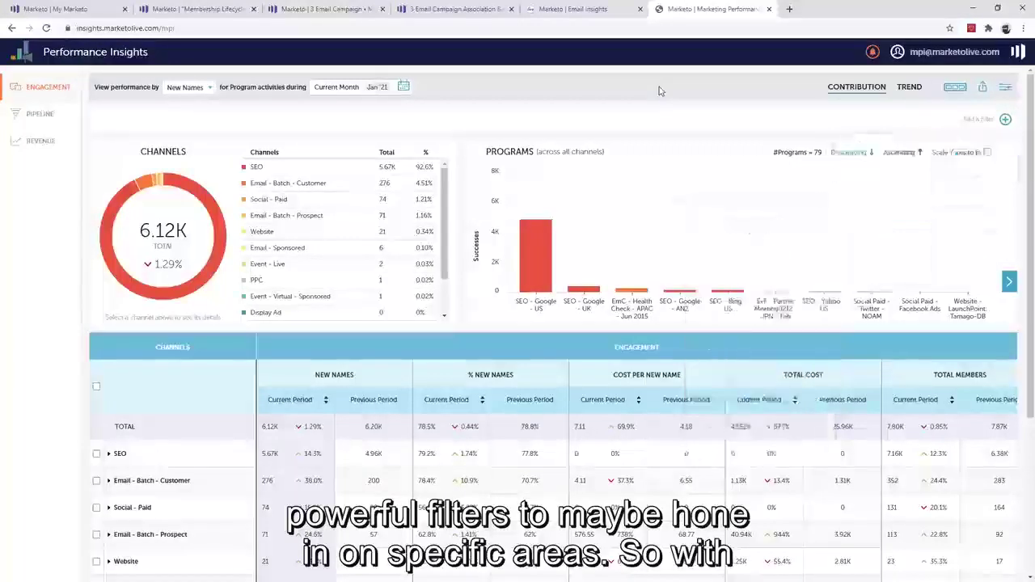